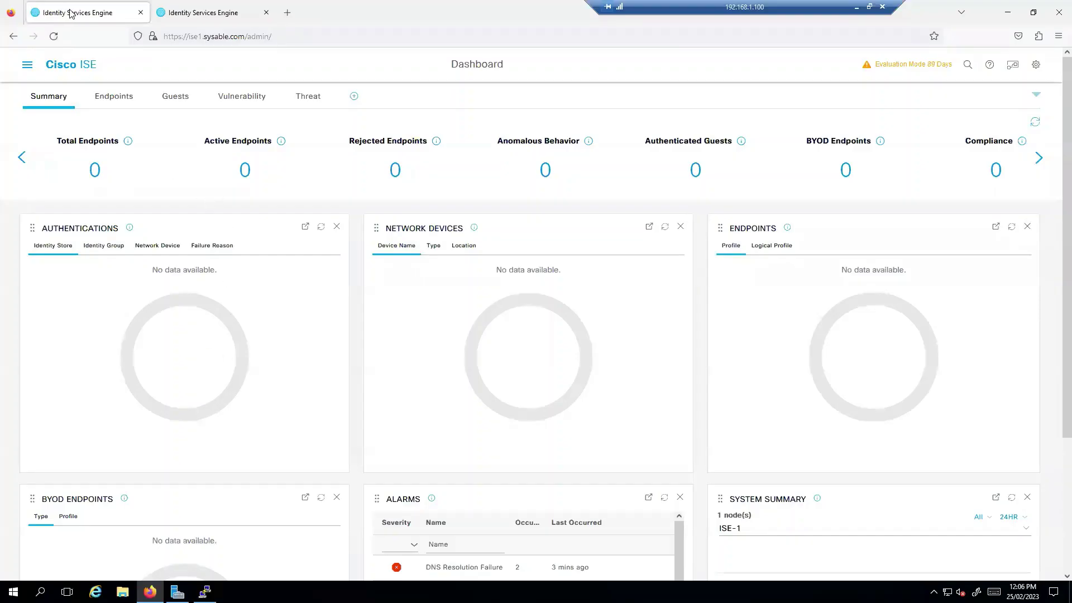
- Confirm in Administration > System > Deployment that ISE-1 holds the PRIMARY role, then switch to the ISE-2 tab
left_click(27, 66)
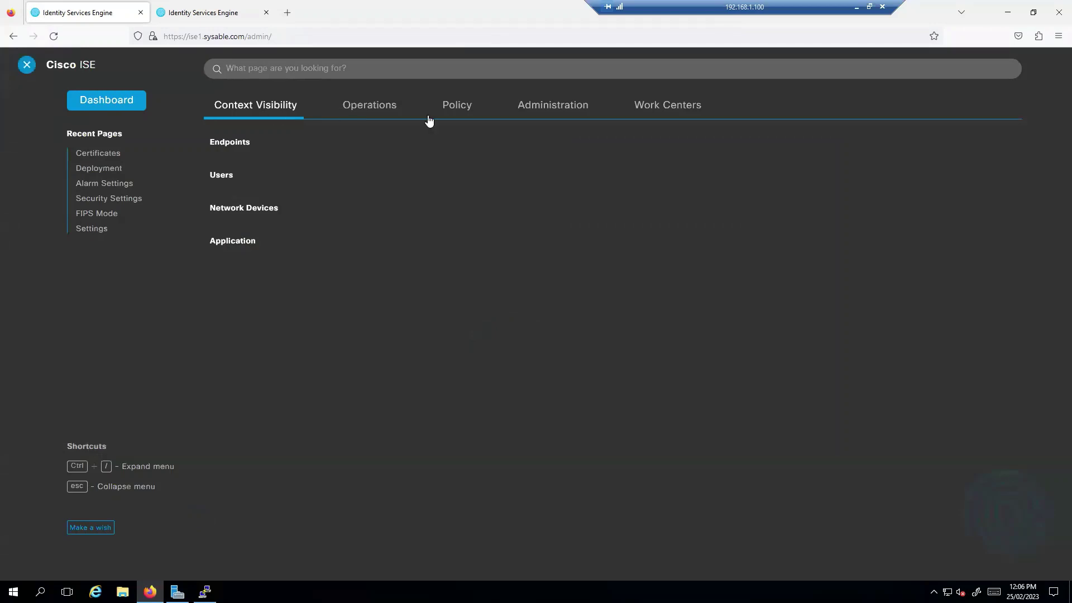
left_click(555, 115)
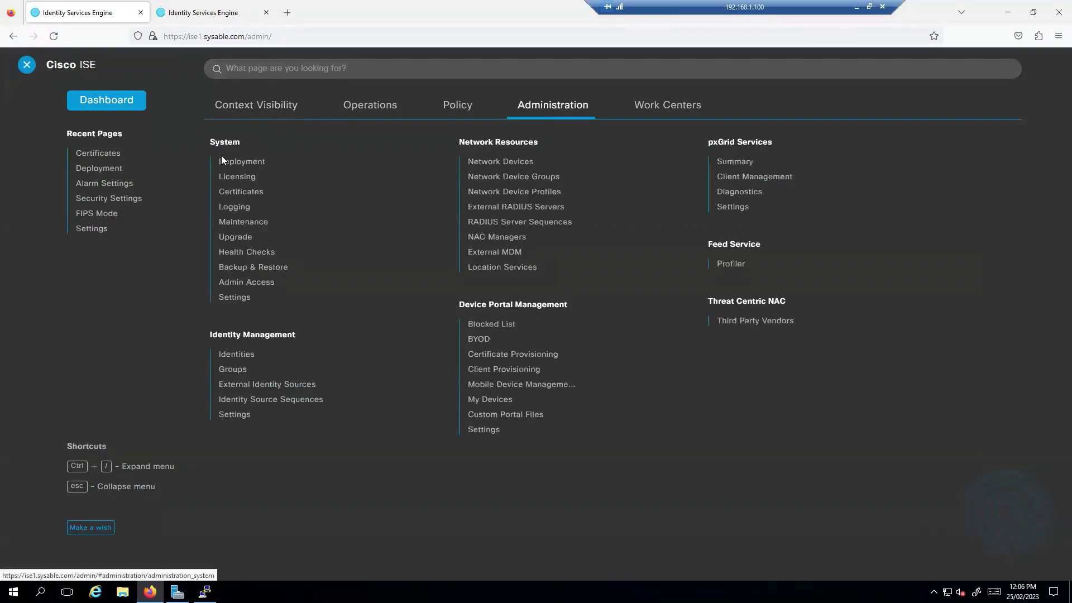
left_click(286, 183)
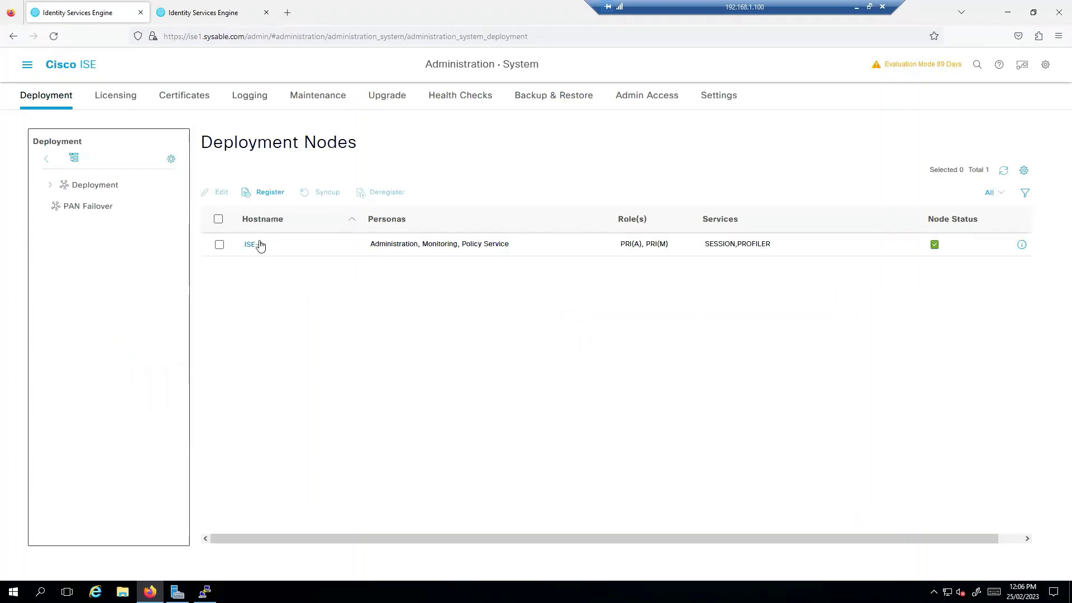
left_click(256, 246)
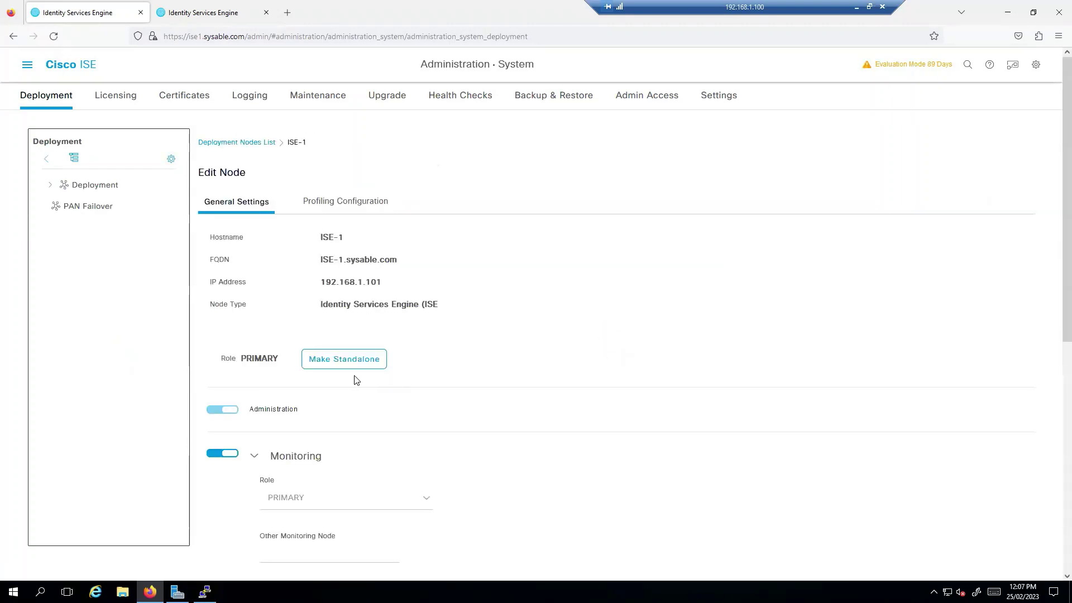
left_click_drag(274, 360, 228, 361)
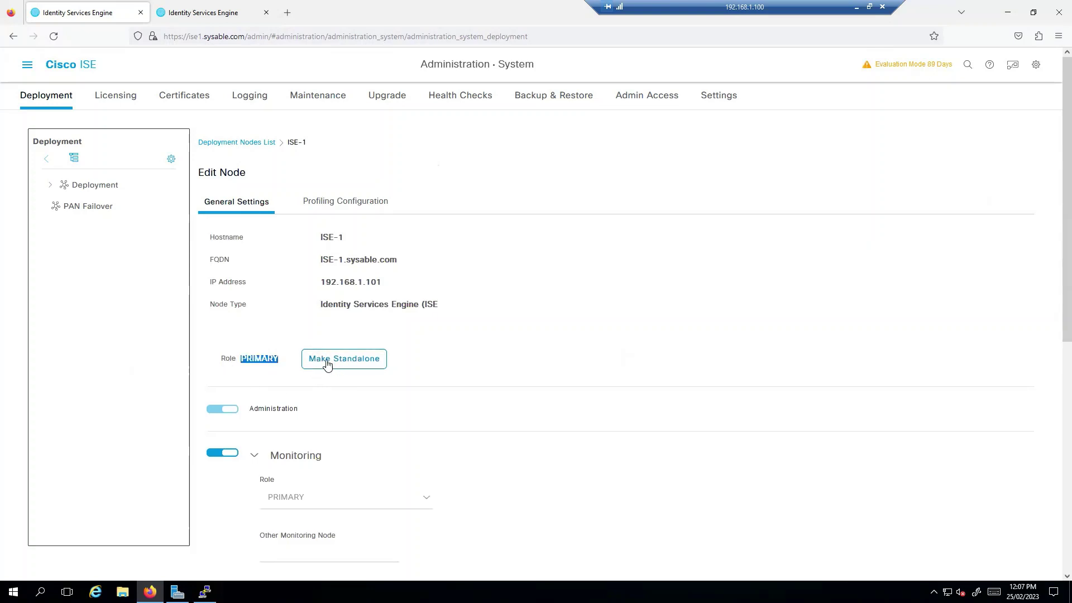
left_click(201, 12)
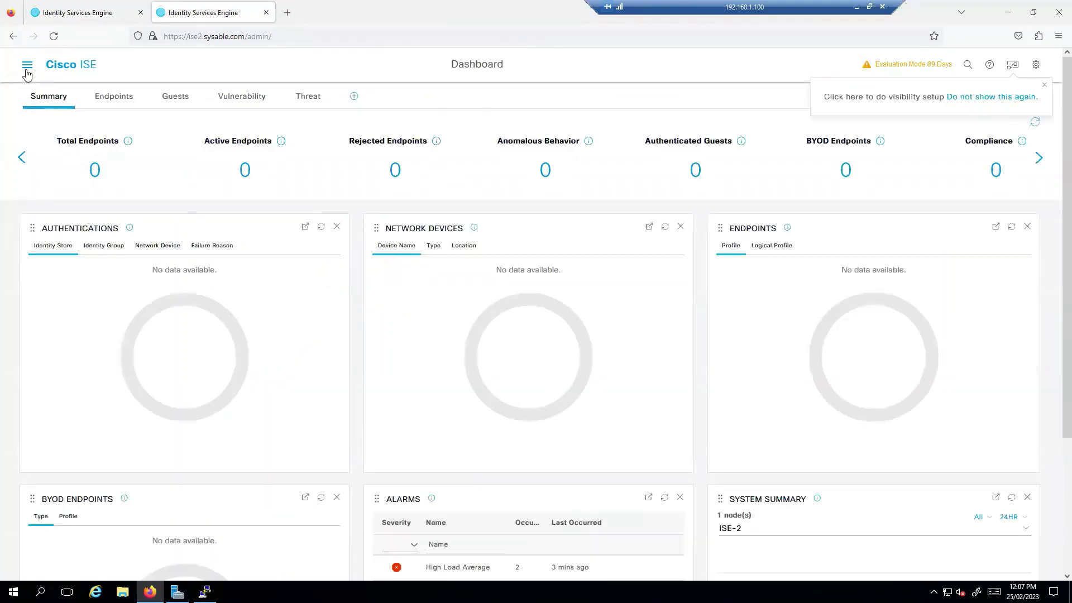
- Promote ISE-2 from STANDALONE to PRIMARY in its Deployment node settings and save
left_click(26, 65)
left_click(510, 115)
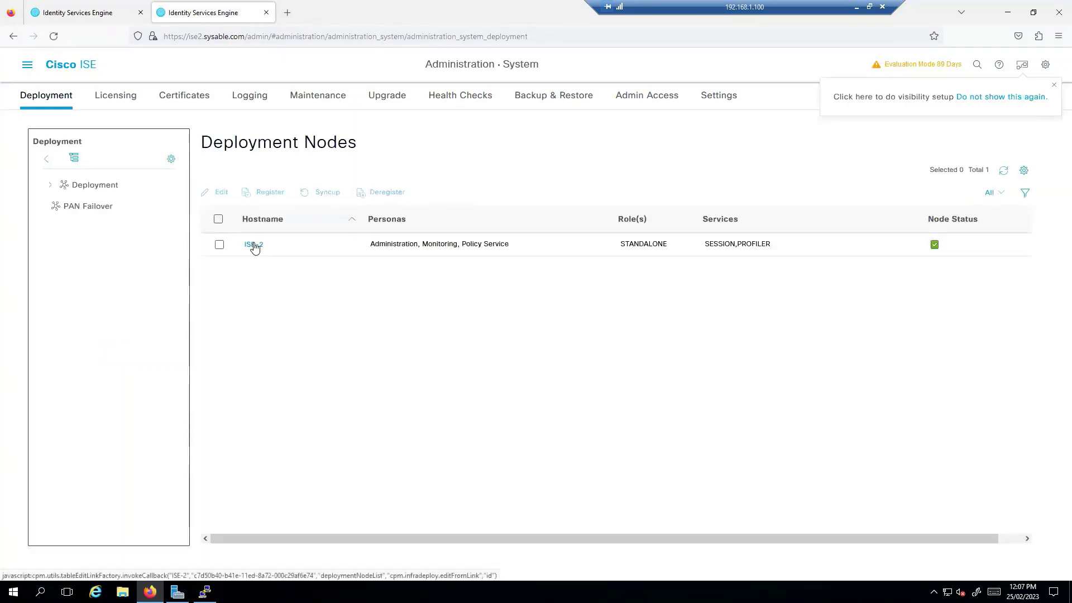
left_click(250, 244)
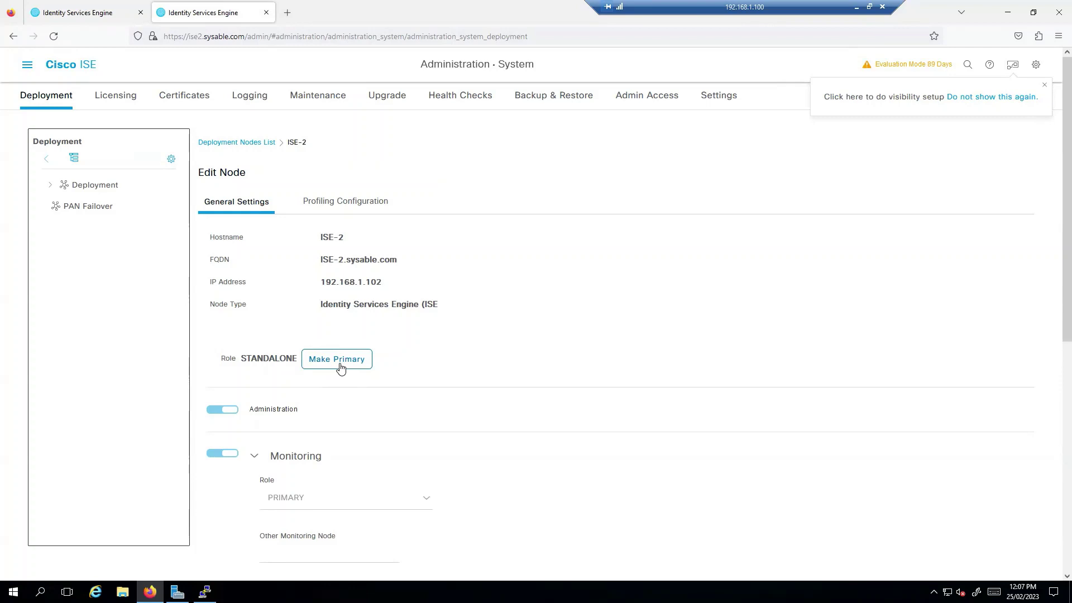
left_click(344, 366)
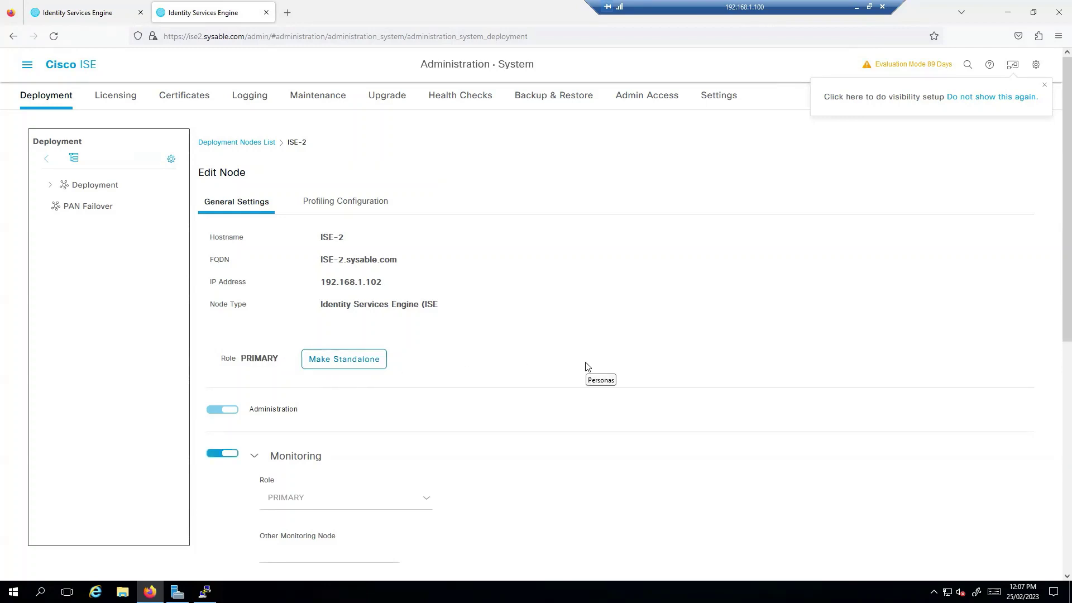
scroll(663, 378, "down", 7)
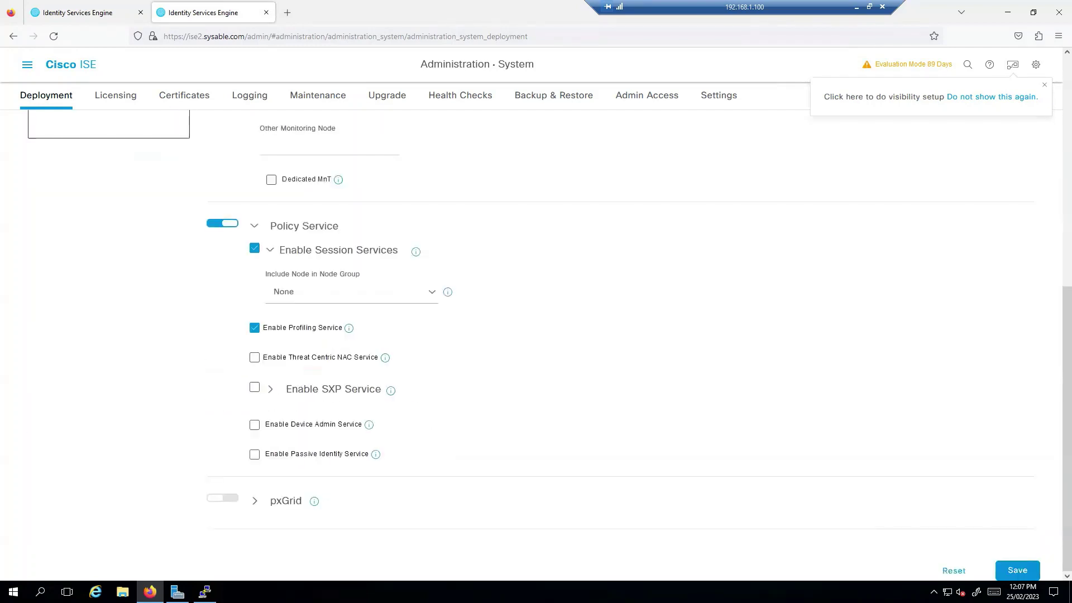
left_click(1009, 568)
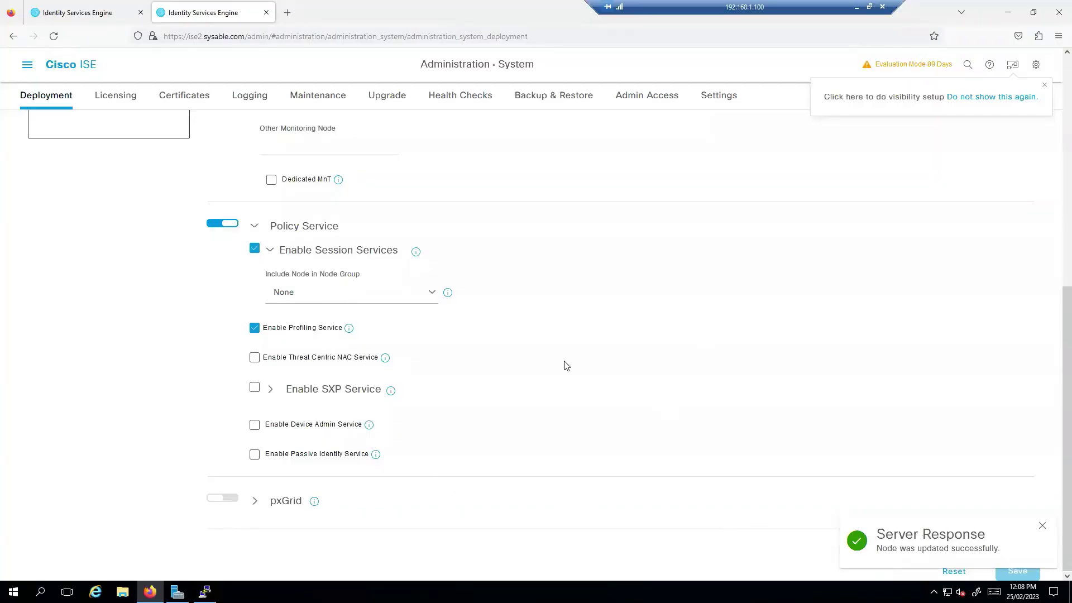
scroll(586, 357, "up", 3)
scroll(580, 350, "up", 2)
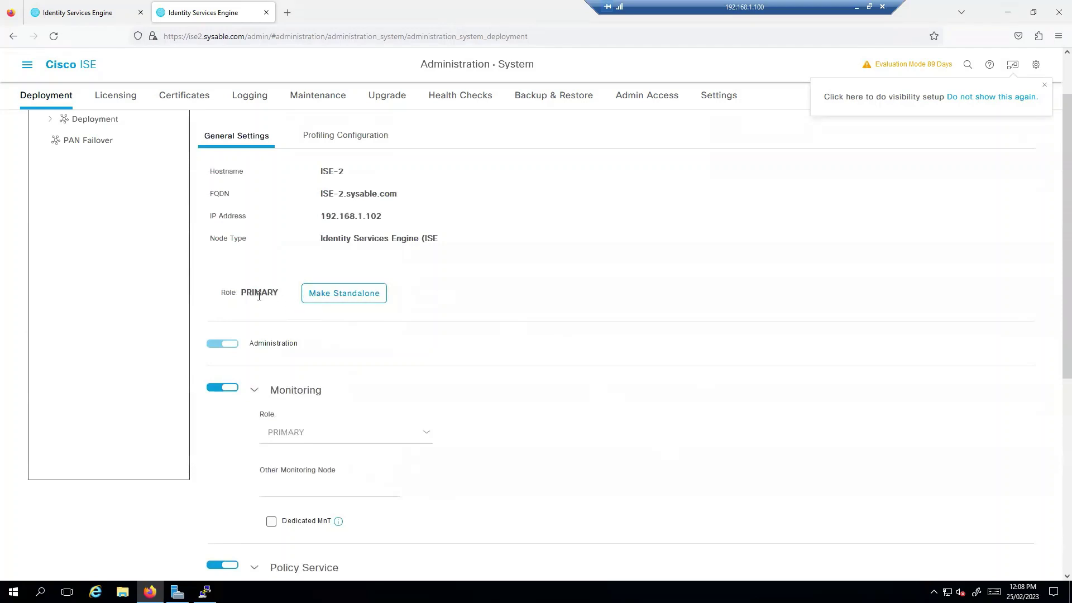
- Return to the ISE-1 session's Deployment Nodes List
scroll(280, 317, "up", 1)
left_click_drag(277, 359, 242, 359)
key("ctrl+Tab")
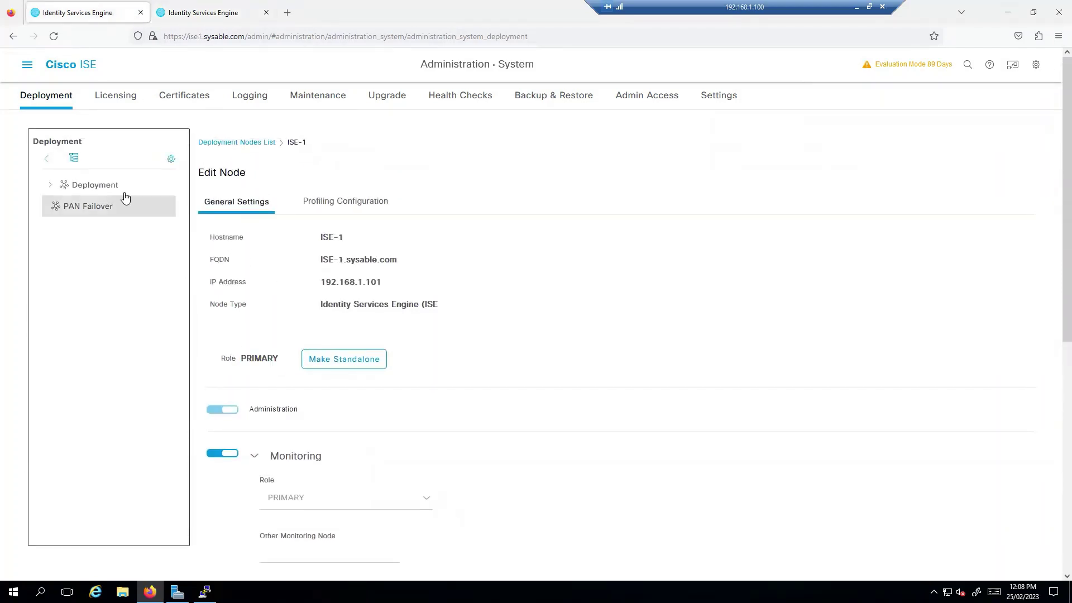
left_click(110, 189)
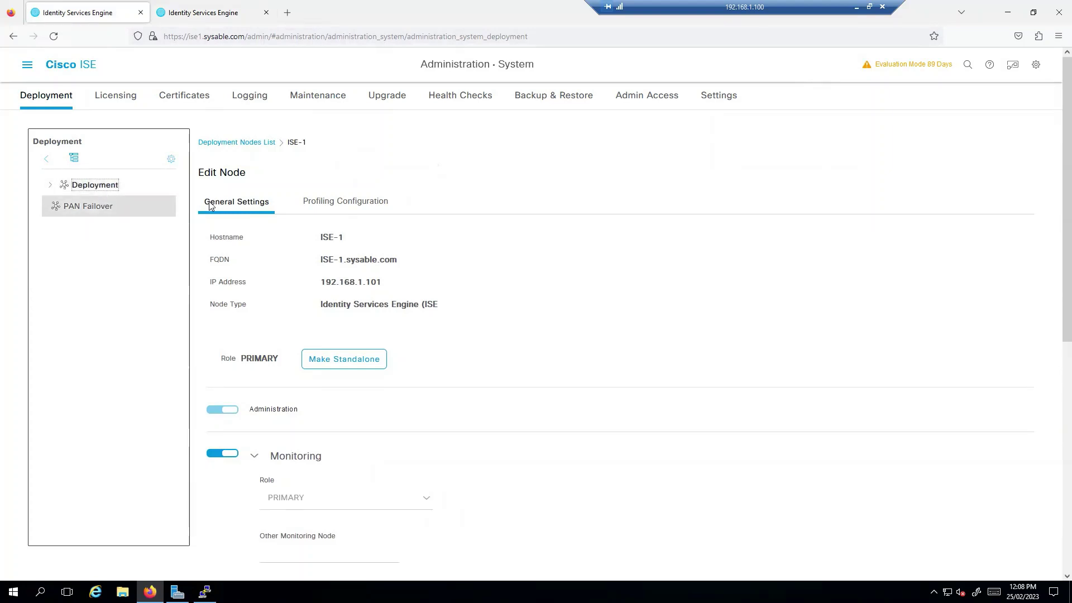
left_click(247, 146)
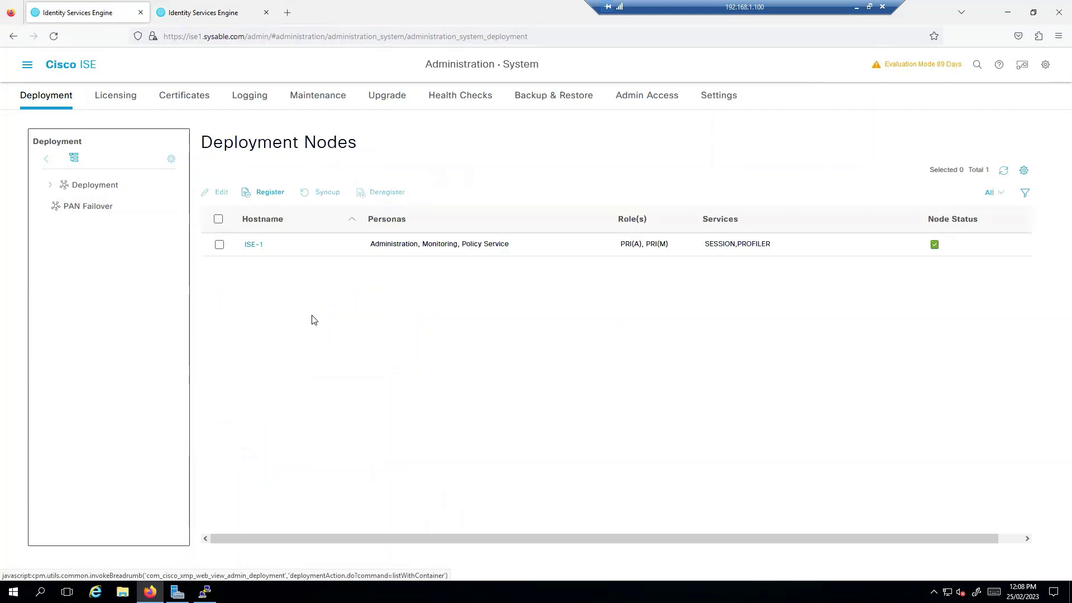
- Register node ise2.sysable.com with username admin and its password
left_click(269, 192)
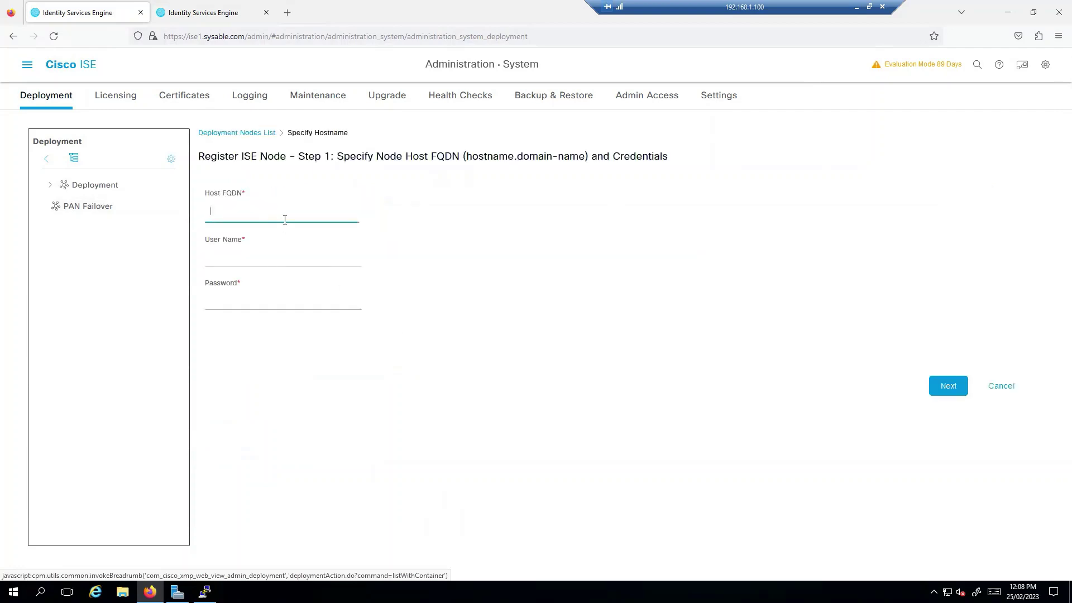
type("ise2.")
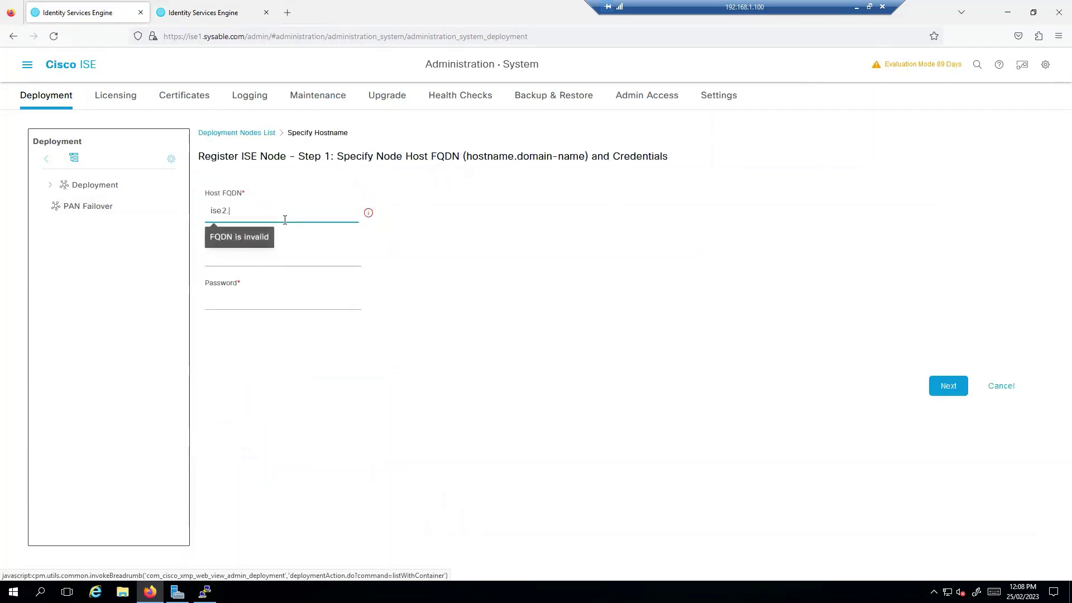
type("sysable.com")
key("Tab")
type("admin")
key("Tab")
type("**")
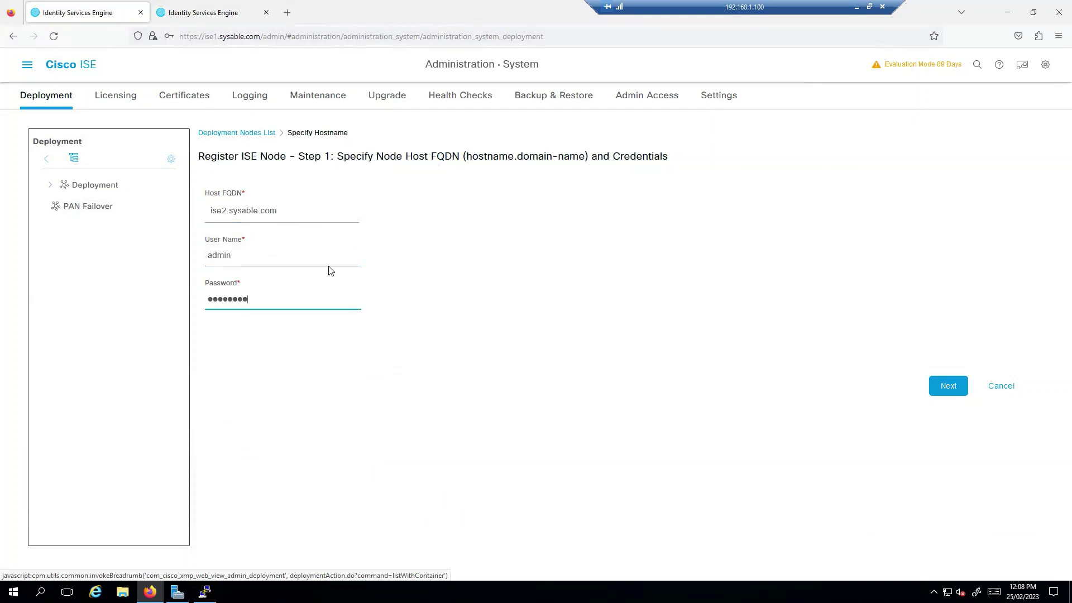
left_click(948, 385)
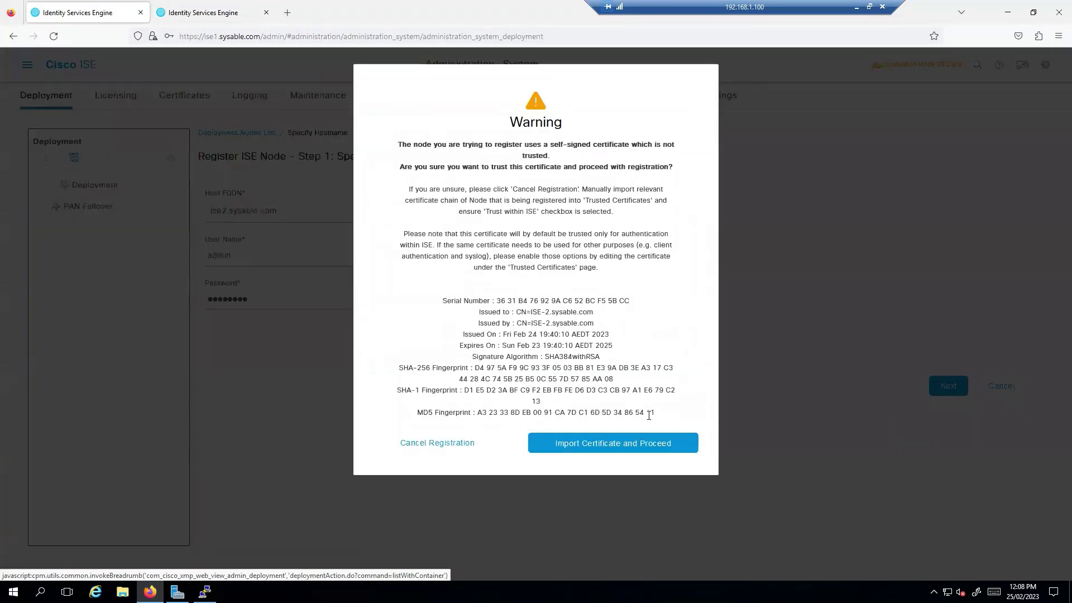
- Import ISE-2's certificate and dismiss the authentication failure error
left_click(629, 443)
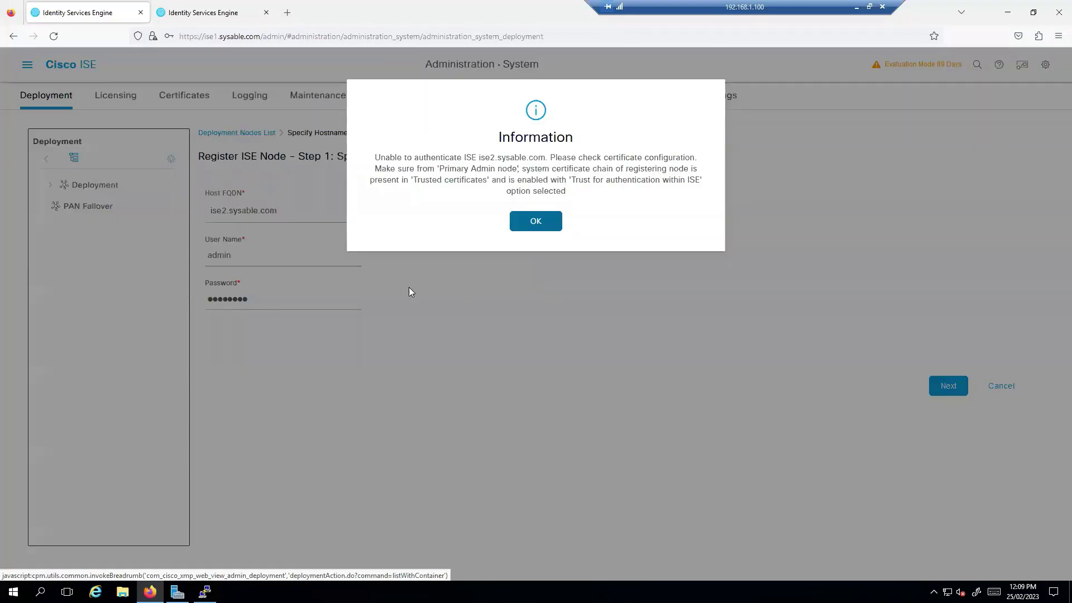
left_click_drag(376, 158, 581, 193)
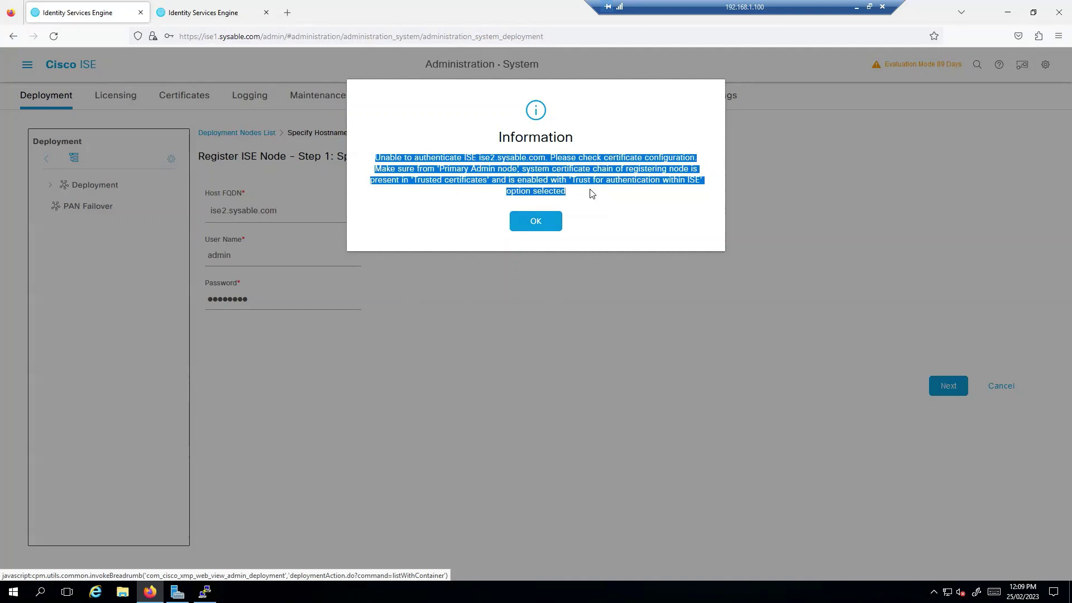
left_click(546, 221)
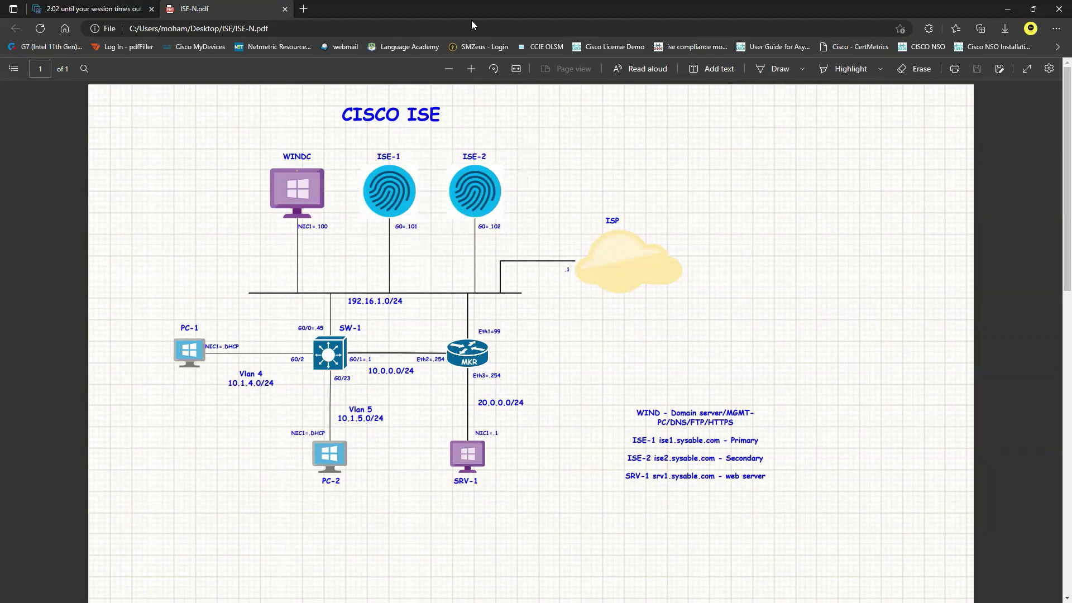
- Switch between the ISE-1 and ISE-2 tabs, then log out of ISE-2
key("alt+Tab")
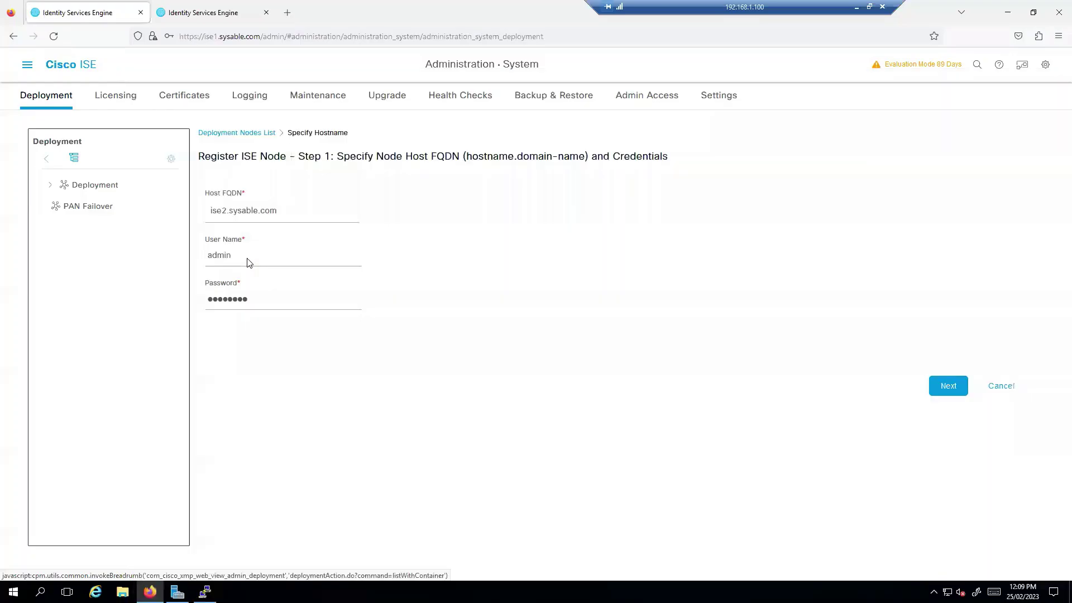
left_click(222, 14)
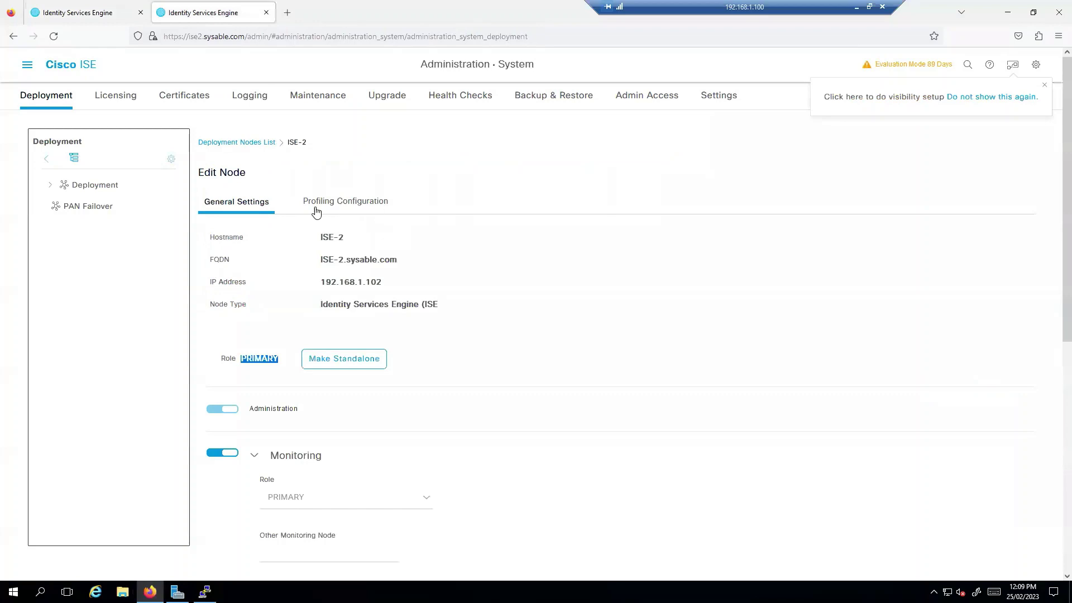
left_click(103, 15)
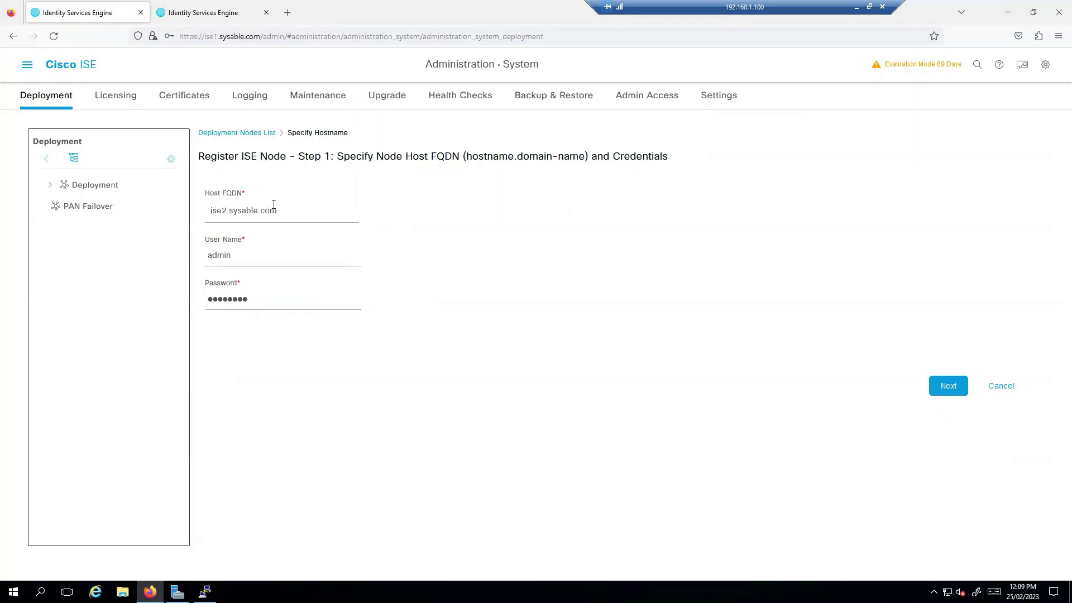
left_click(233, 13)
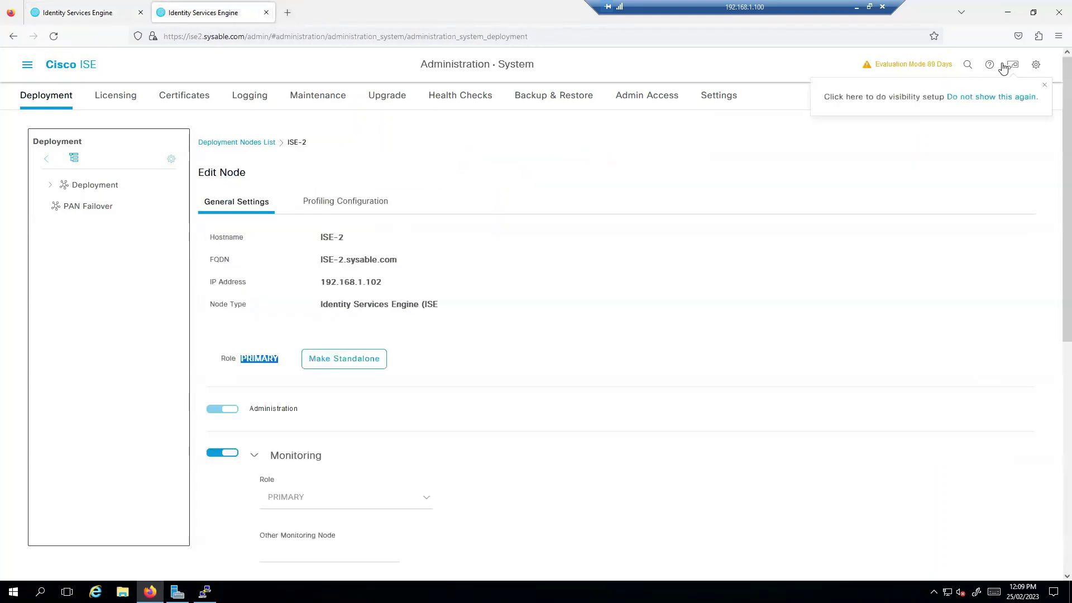
left_click(1036, 64)
left_click(971, 175)
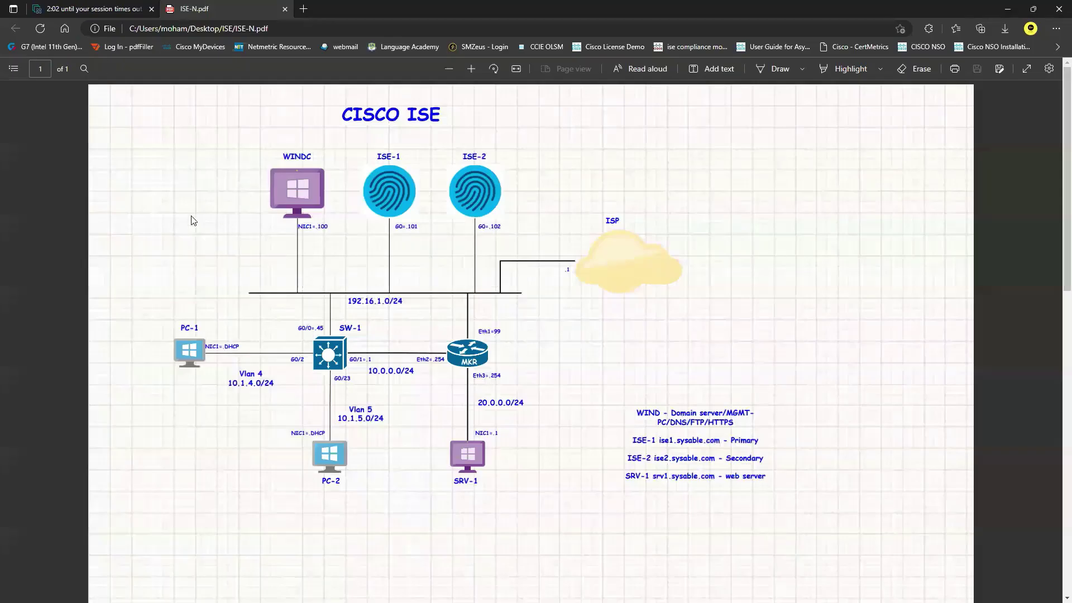
left_click(89, 8)
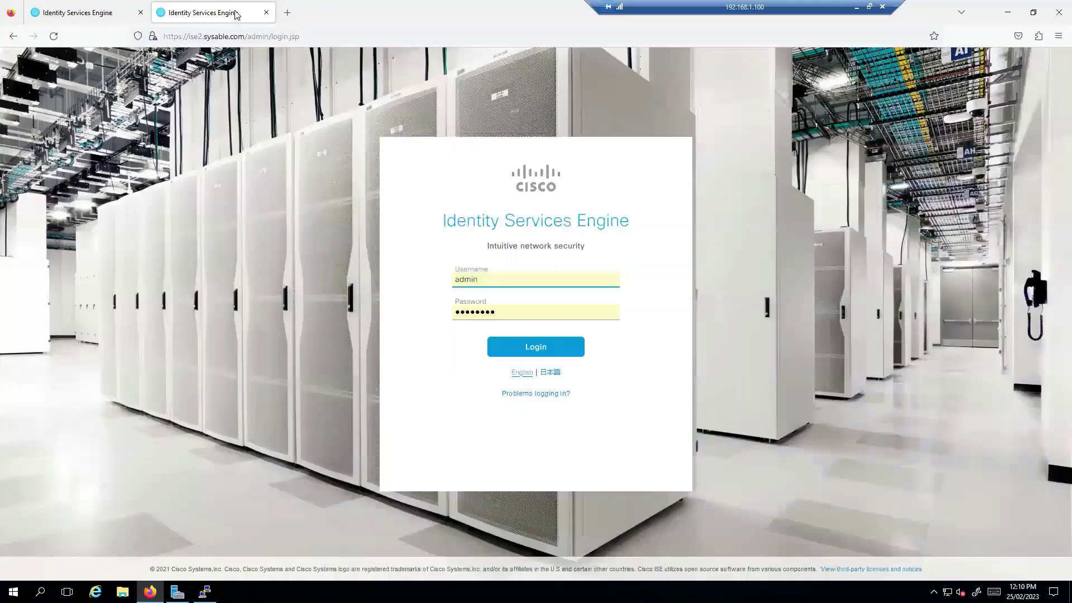
- Close the ISE-2 tab and log in to ise2.sysable.com over SSH in PuTTY as admin
left_click(267, 12)
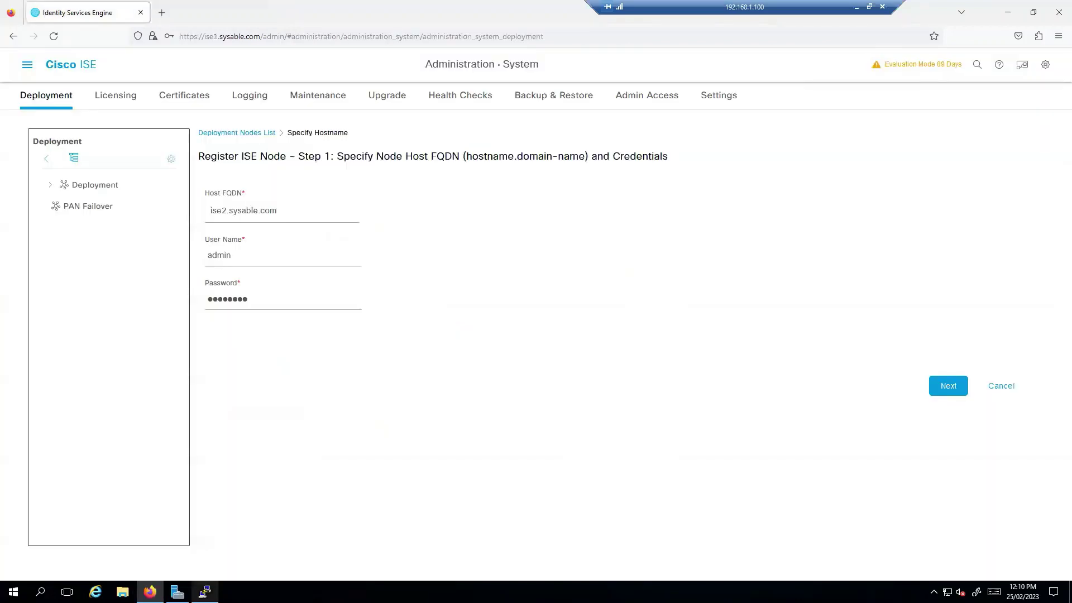
right_click(204, 592)
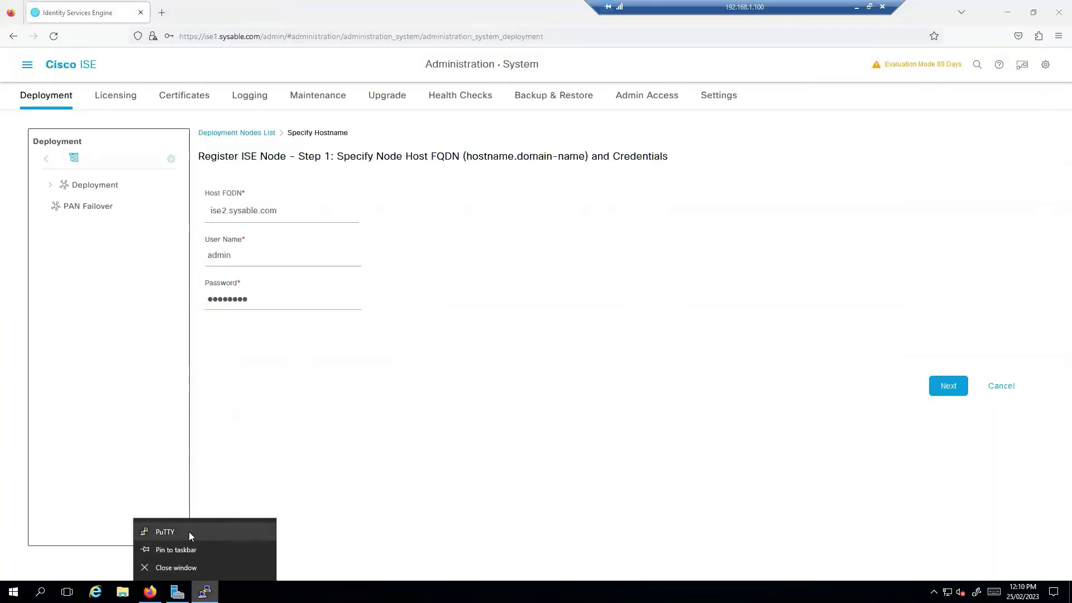
left_click(189, 532)
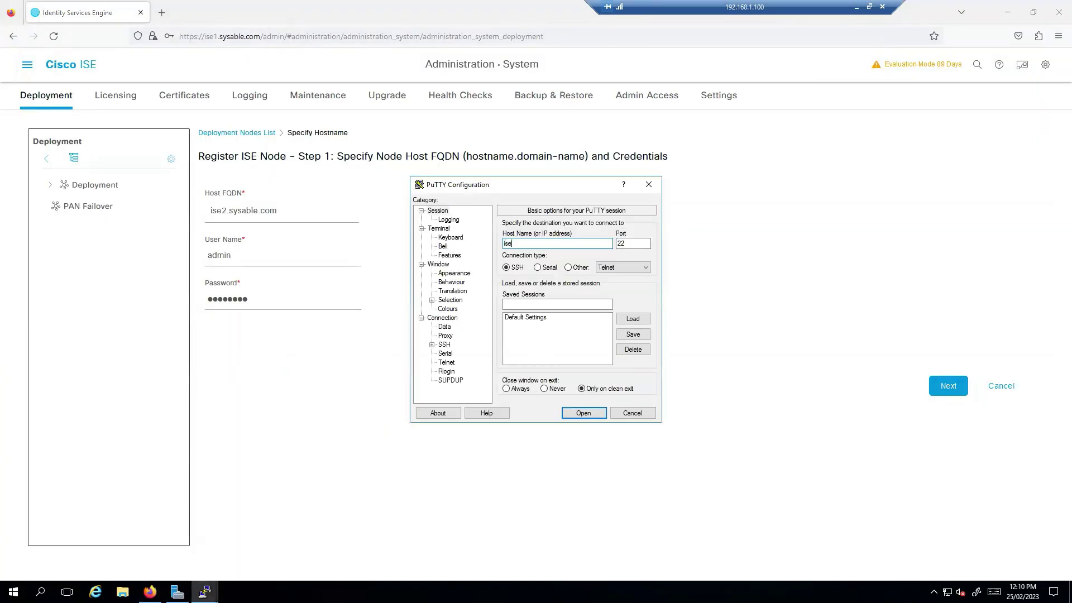
type("ise2.sysable.com")
key("Return")
type("admin")
key("Return")
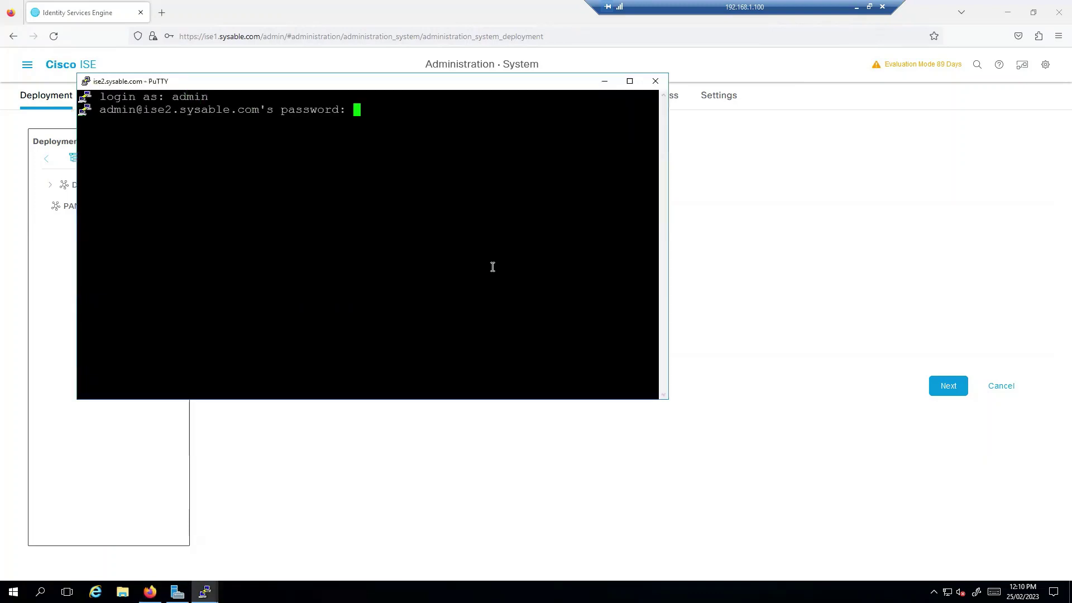
key("Return")
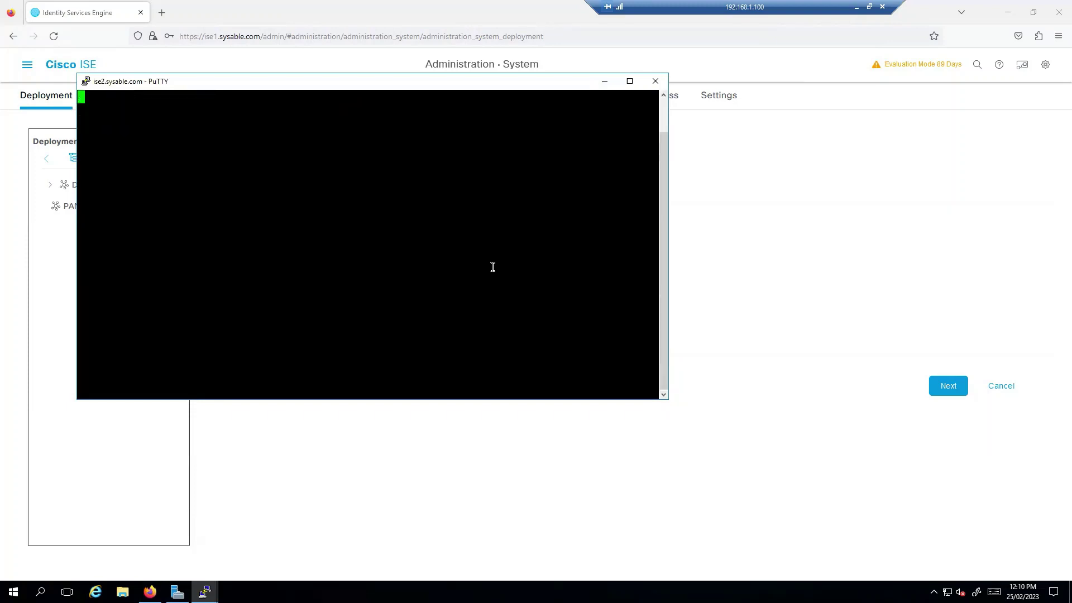
- Halt ISE-2, saving the running configuration and confirming shutdown with y, then close PuTTY
type("halt")
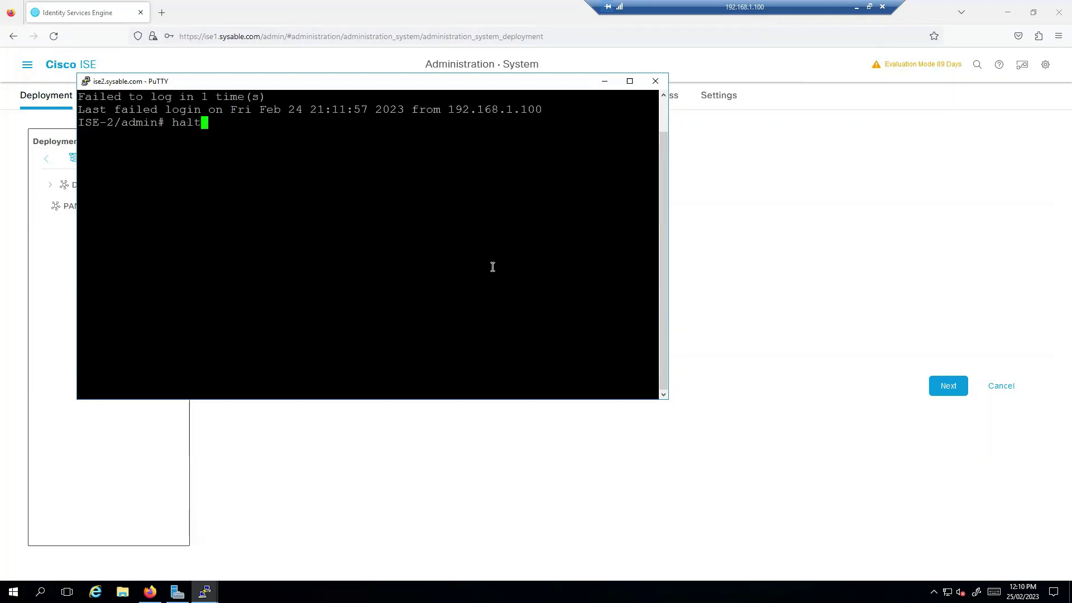
key("Return")
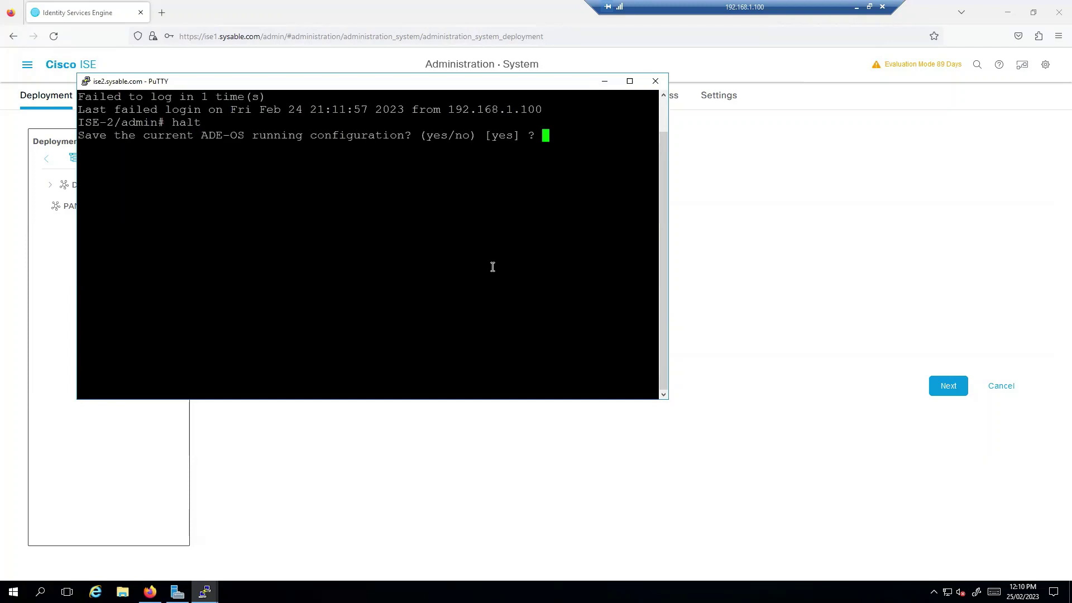
key("Return")
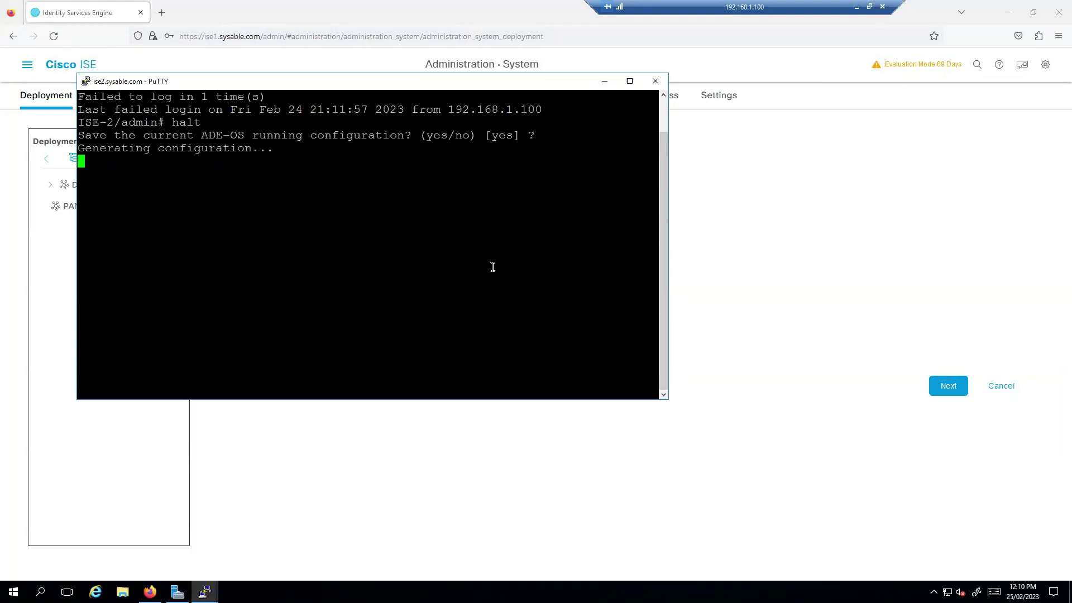
type("y")
key("Return")
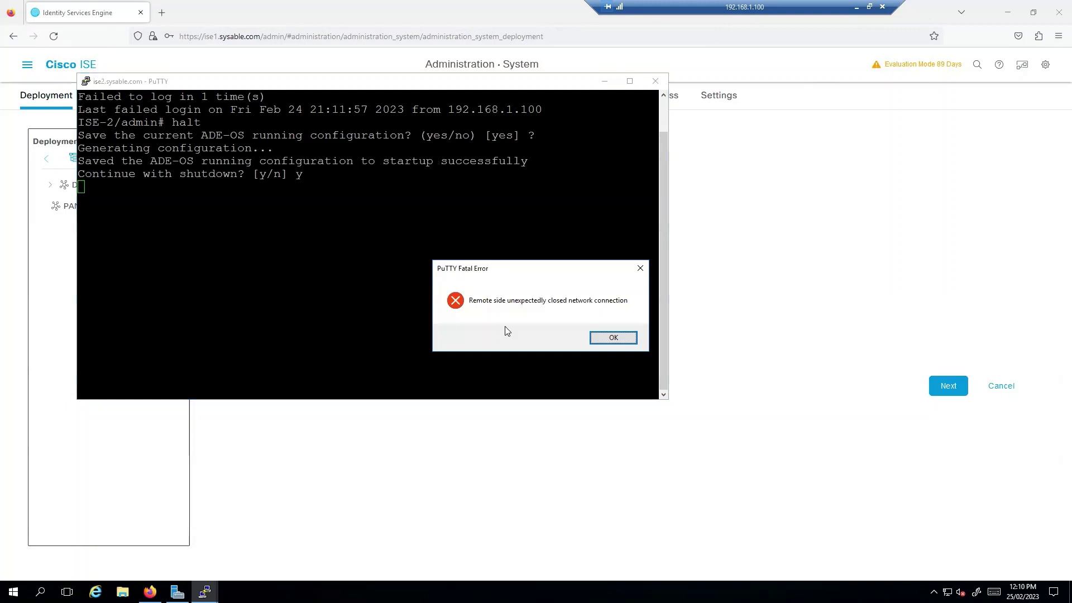
left_click(614, 339)
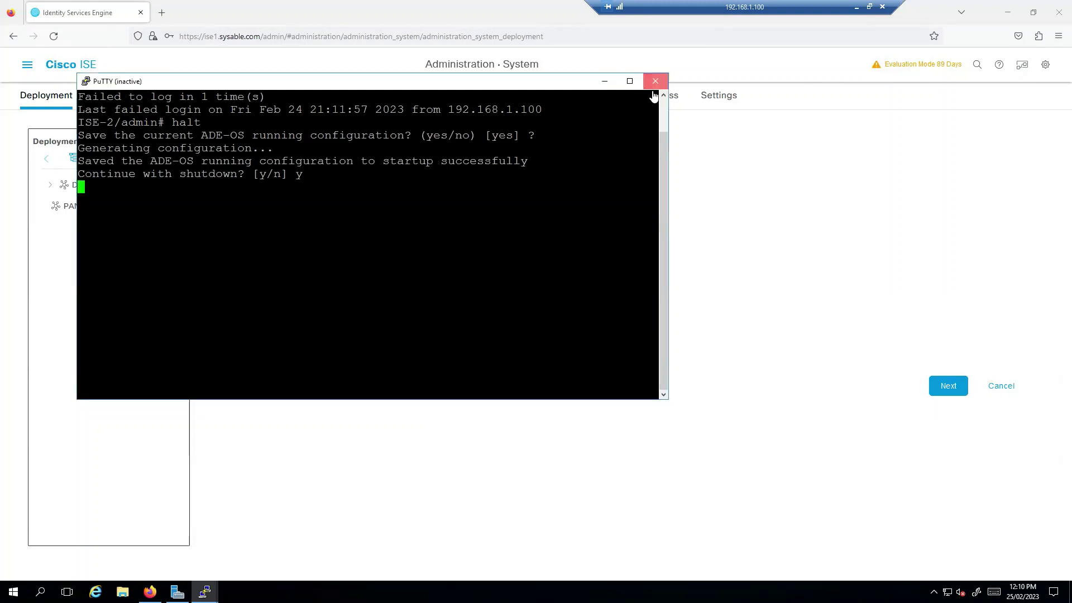
left_click(656, 81)
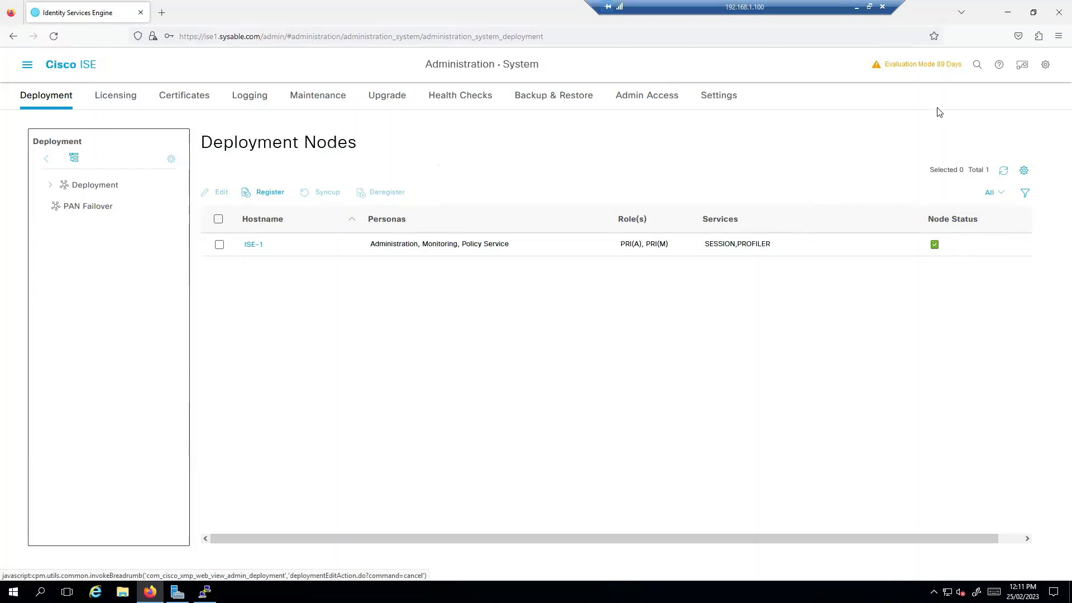
- Change ISE-1's role from PRIMARY to STANDALONE, save, and acknowledge the update messages
left_click(89, 185)
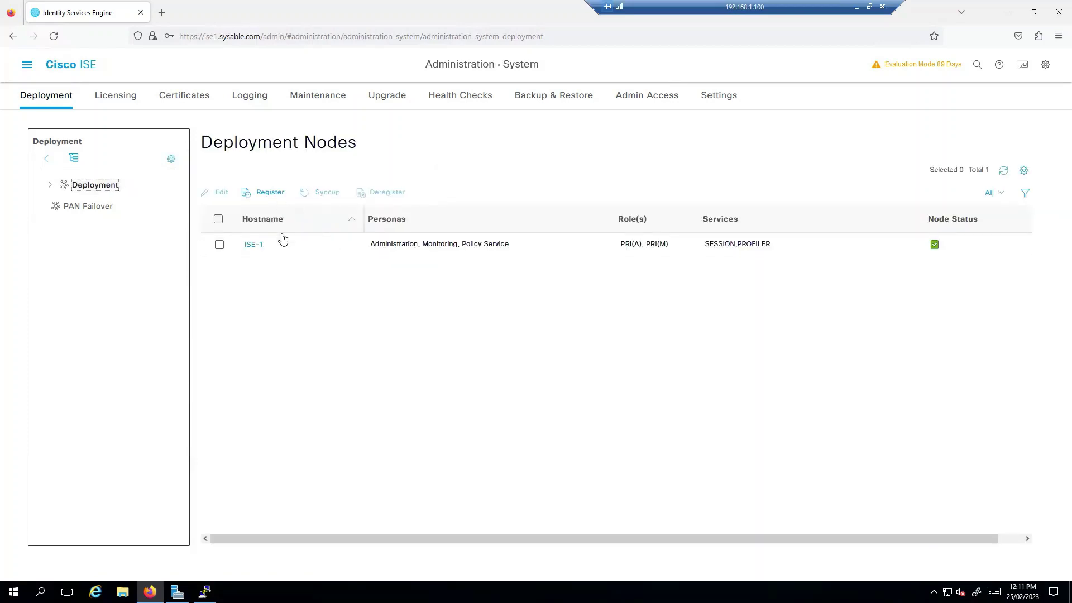
left_click(259, 246)
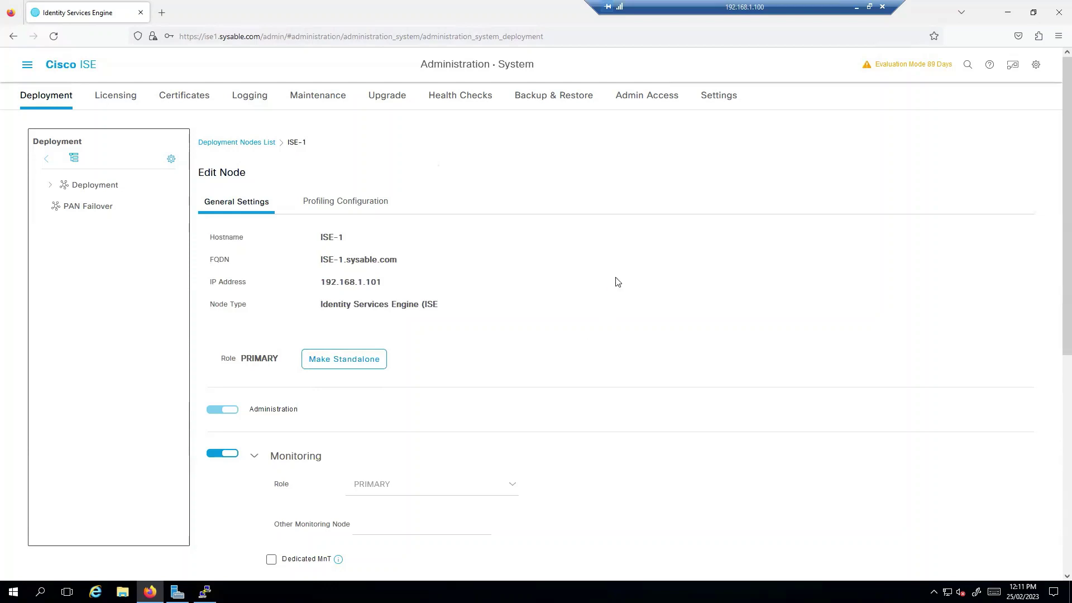
scroll(719, 347, "down", 6)
scroll(723, 342, "up", 6)
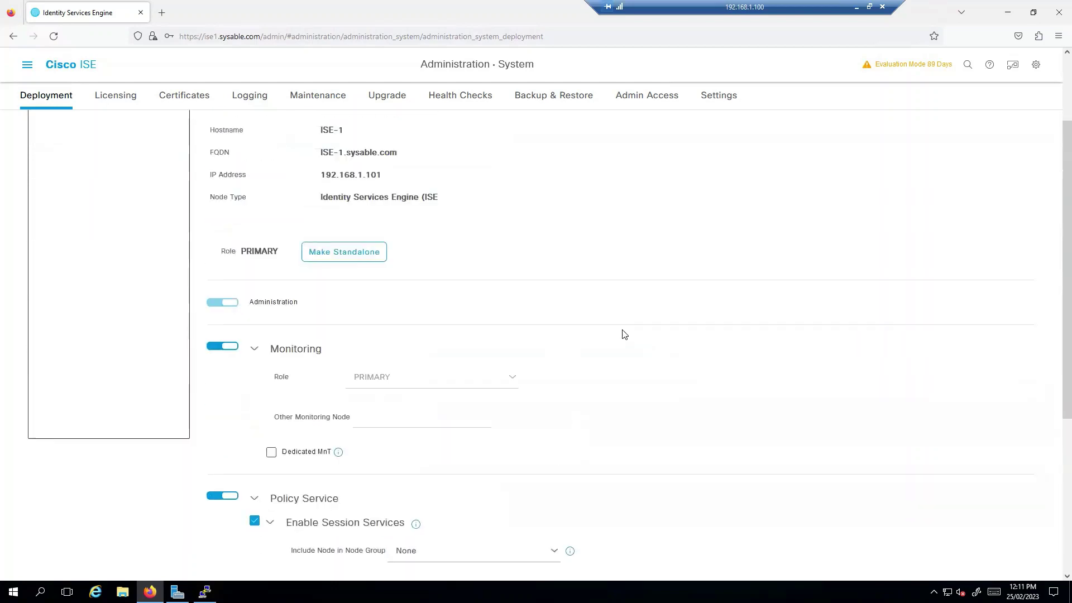
left_click(360, 337)
scroll(614, 357, "down", 6)
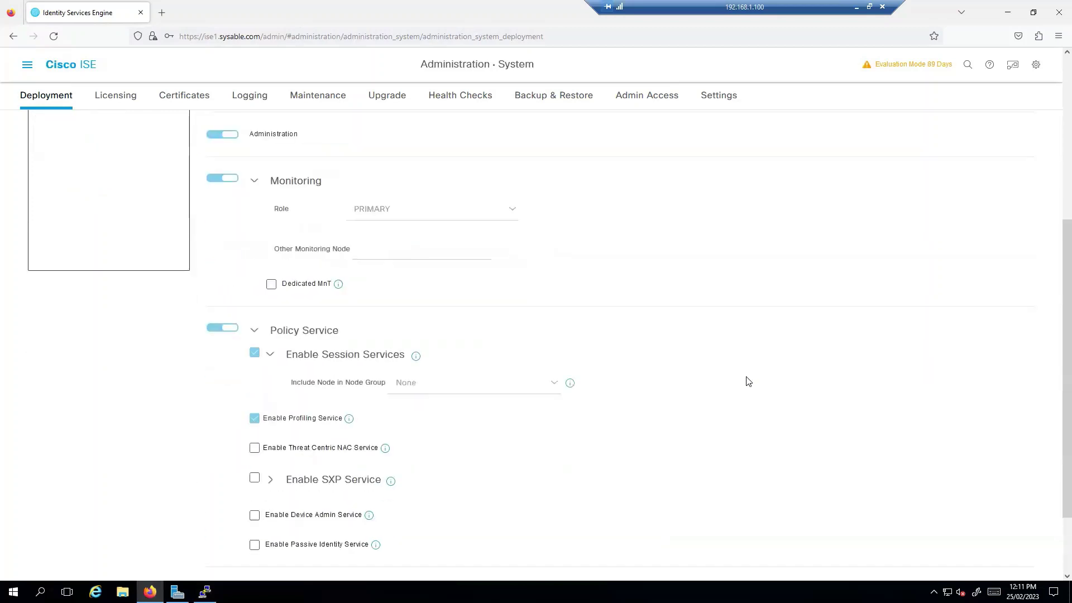
left_click(1017, 571)
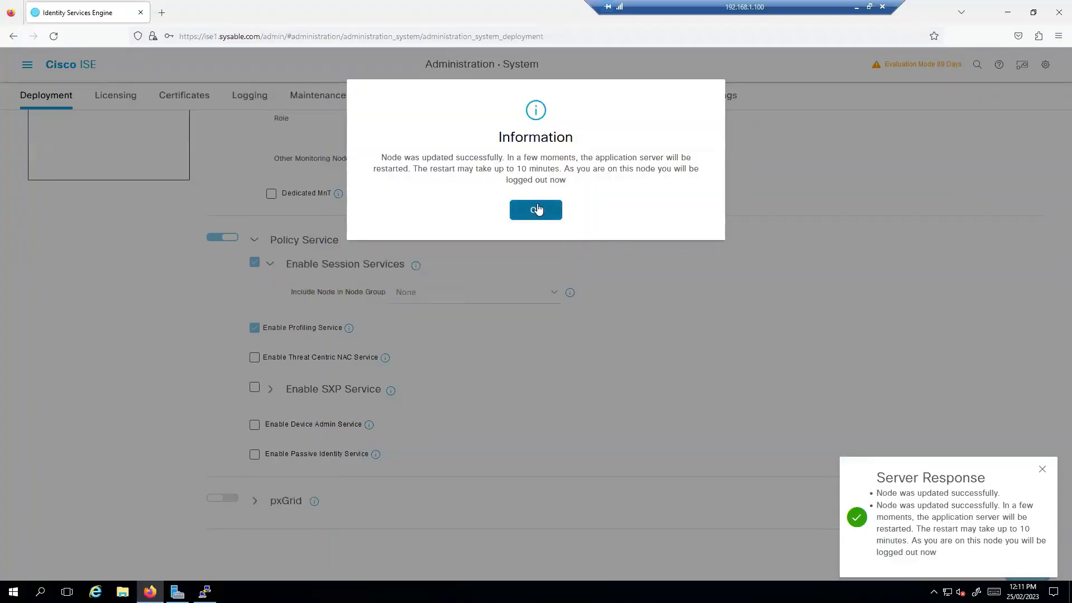
left_click(539, 211)
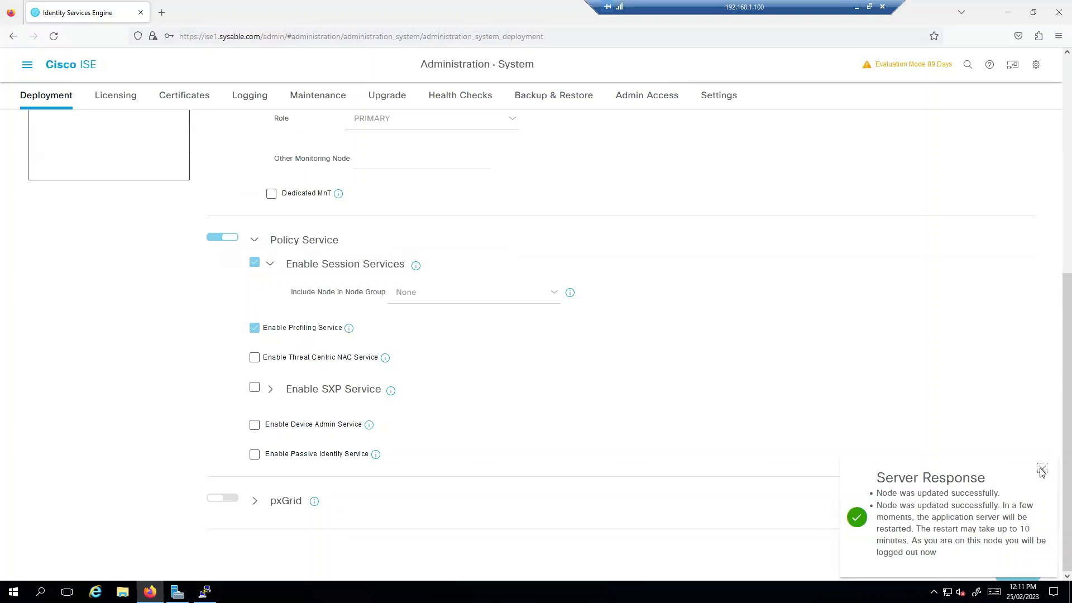
left_click(1042, 469)
scroll(646, 370, "up", 1)
scroll(645, 370, "up", 6)
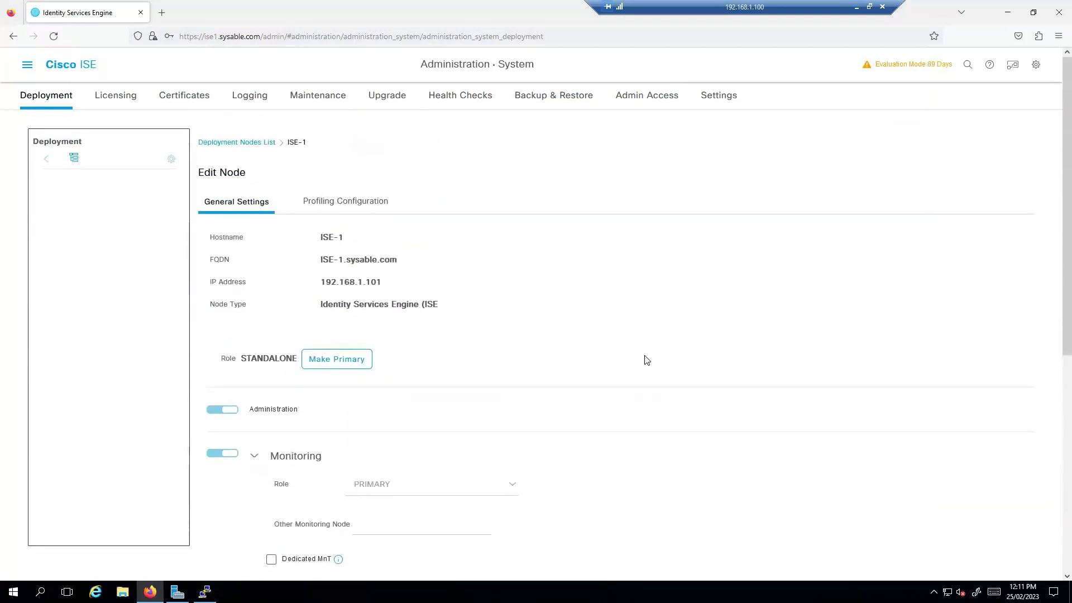
- Reload the ISE page and run halt in the ISE-1 PuTTY session
key("F5")
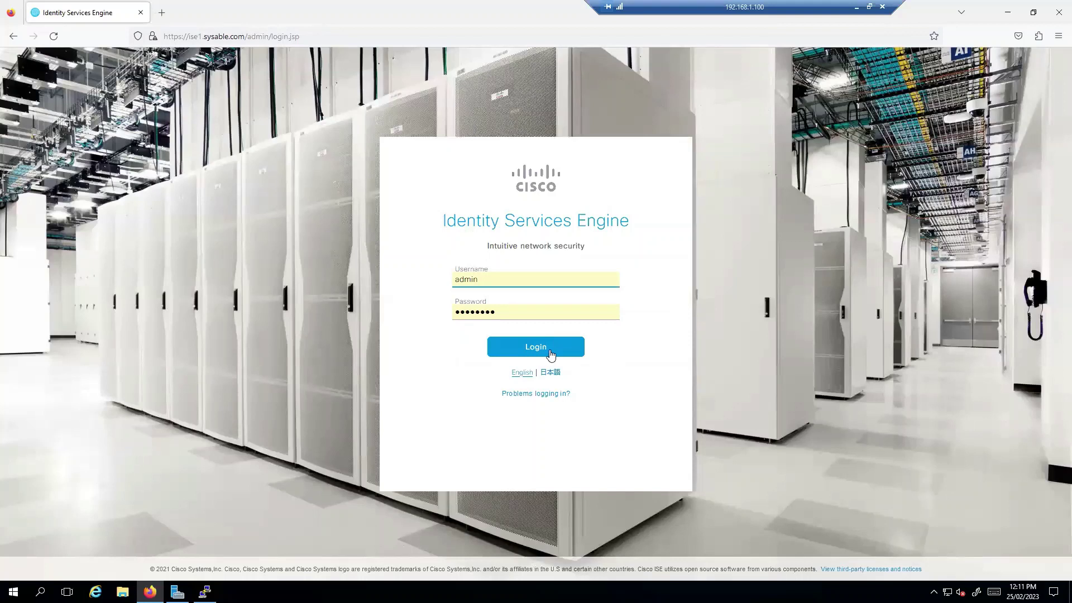
left_click(204, 591)
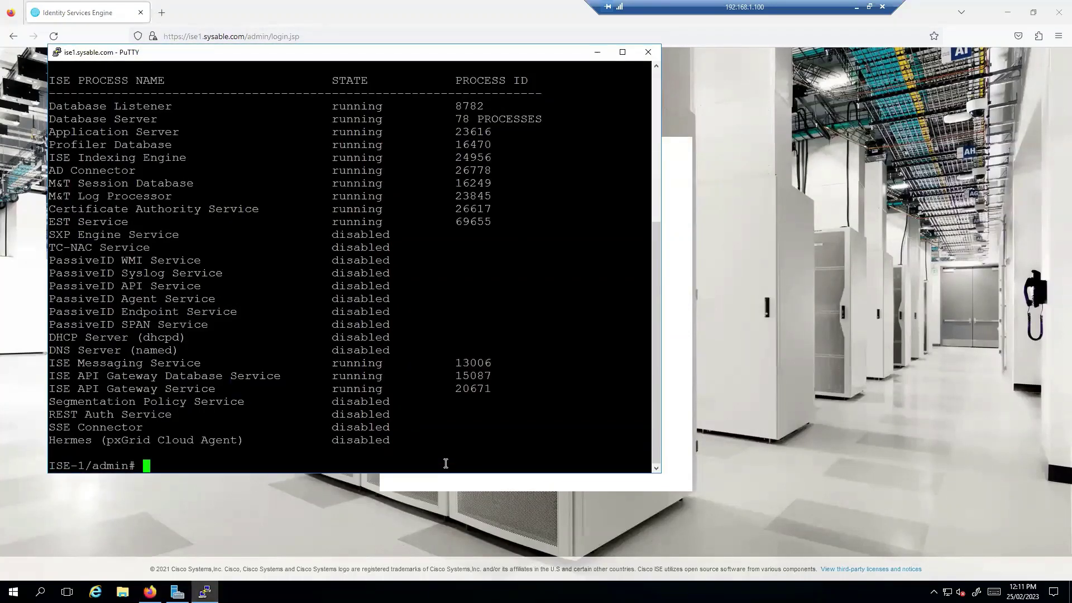
type("exi")
key("BackSpace")
key("BackSpace")
key("BackSpace")
type("halt")
key("Return")
- Accept saving the running configuration, confirm shutdown with y, and close PuTTY
type("y")
key("BackSpace")
key("Return")
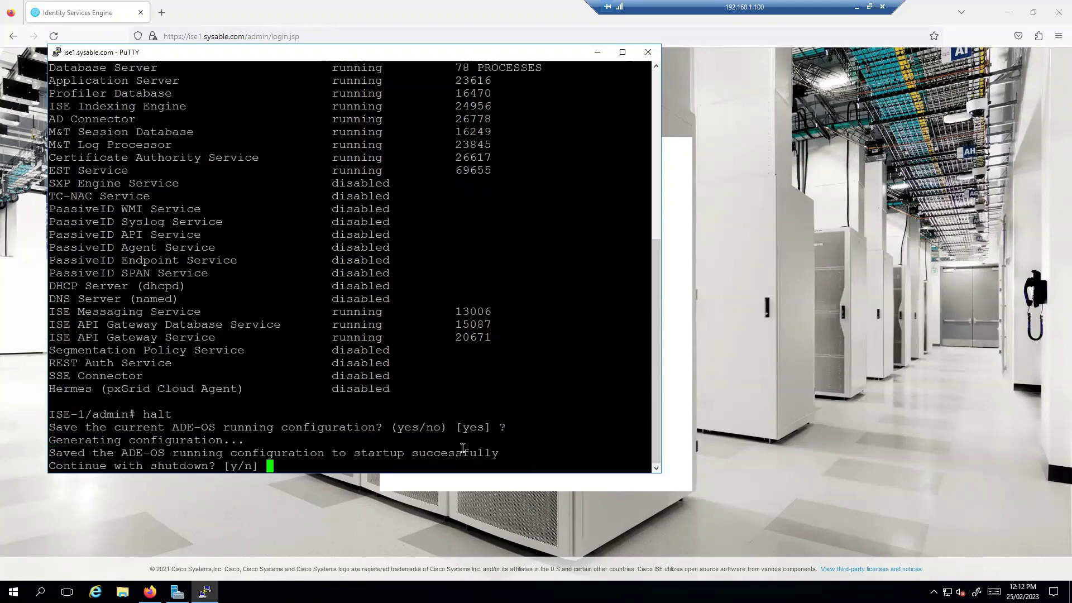
type("y")
key("Return")
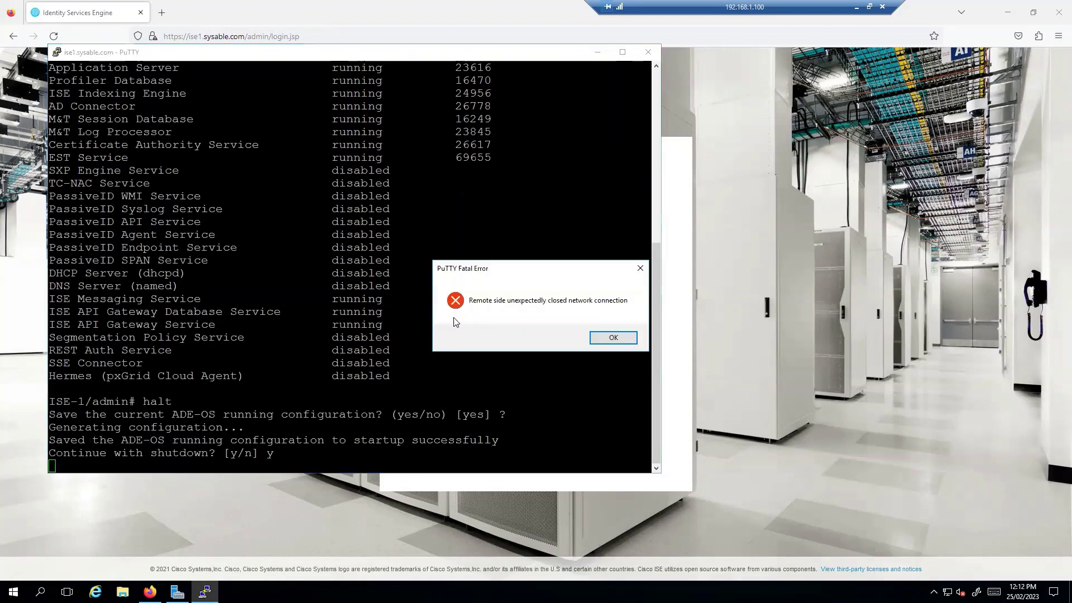
left_click(614, 337)
left_click(648, 52)
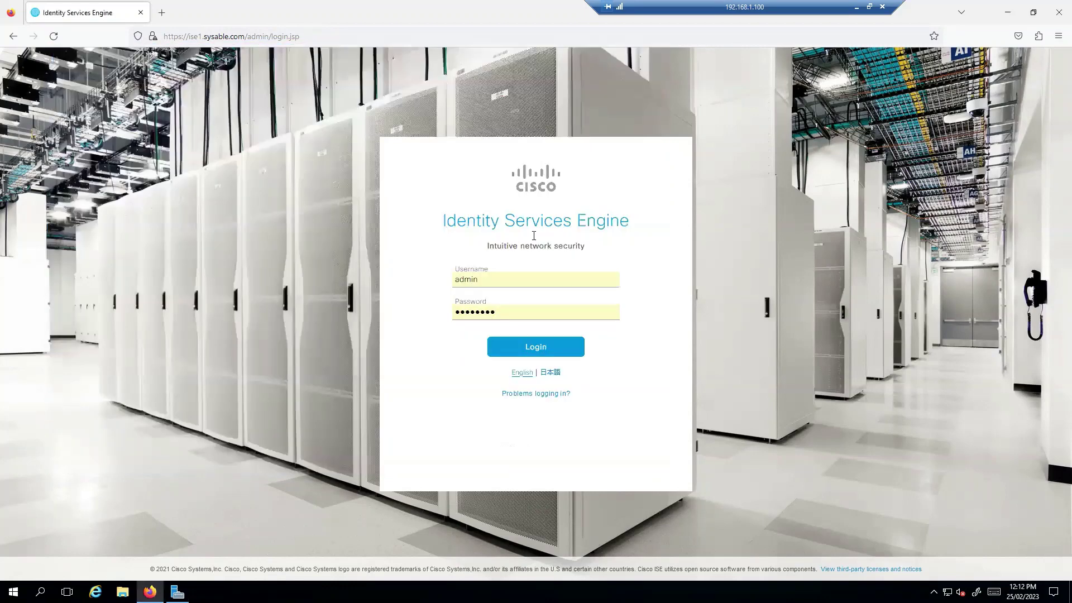
- Close Firefox and refresh the ISE-1 VM in ESXi Host Client until it shows powered off
left_click(1057, 13)
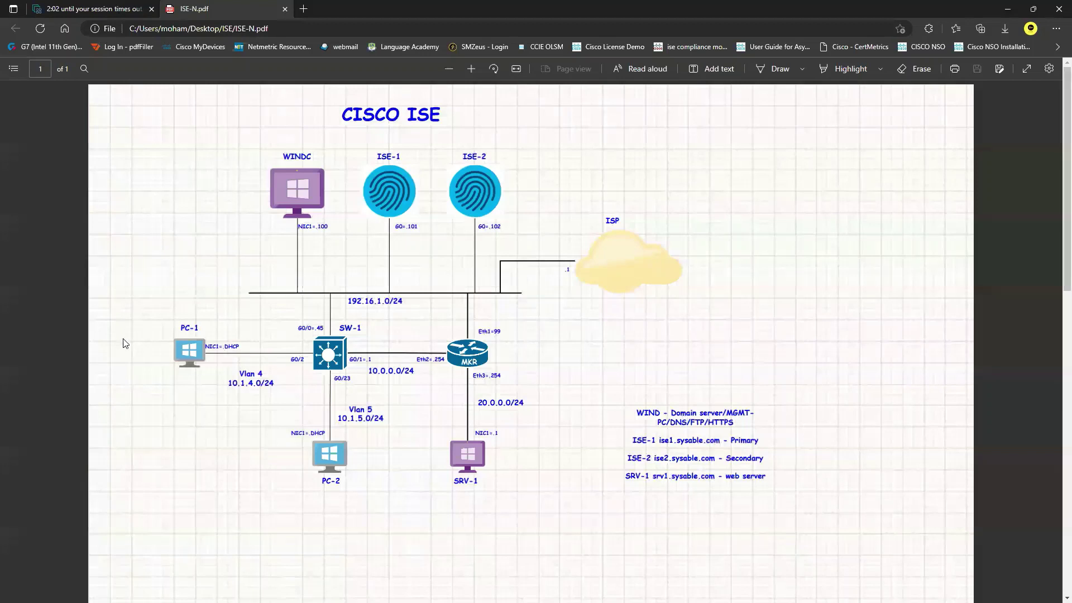
key("ctrl+Tab")
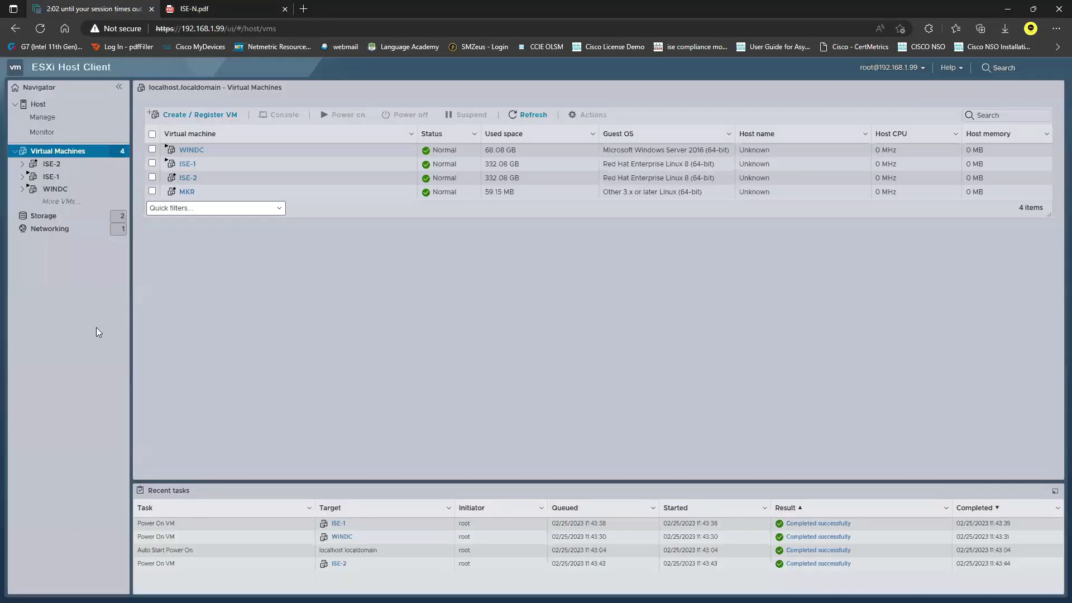
left_click(187, 178)
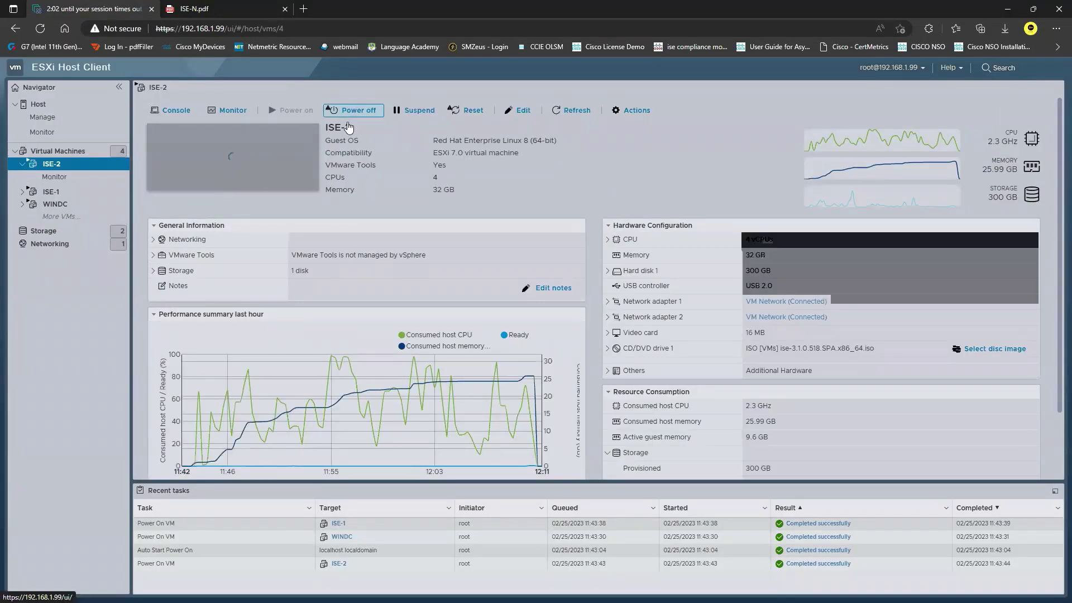
left_click(51, 192)
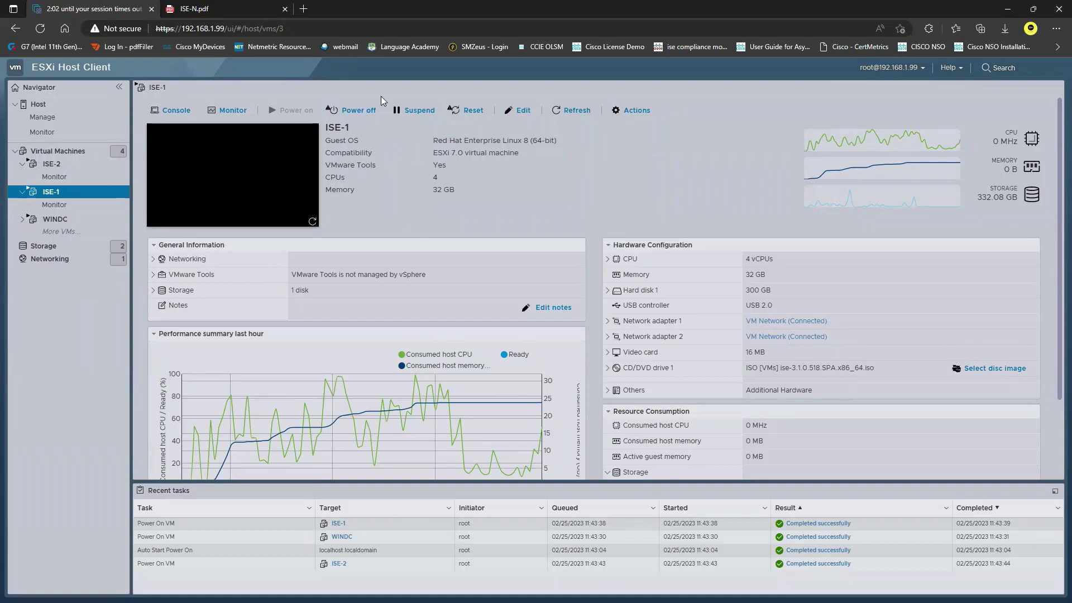
left_click(569, 109)
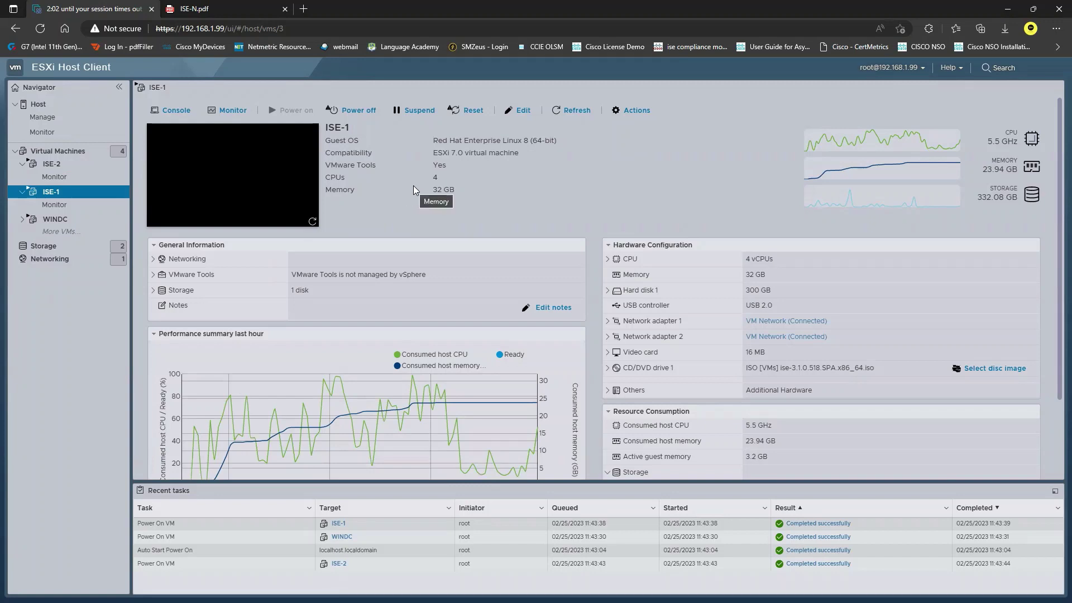
left_click(564, 109)
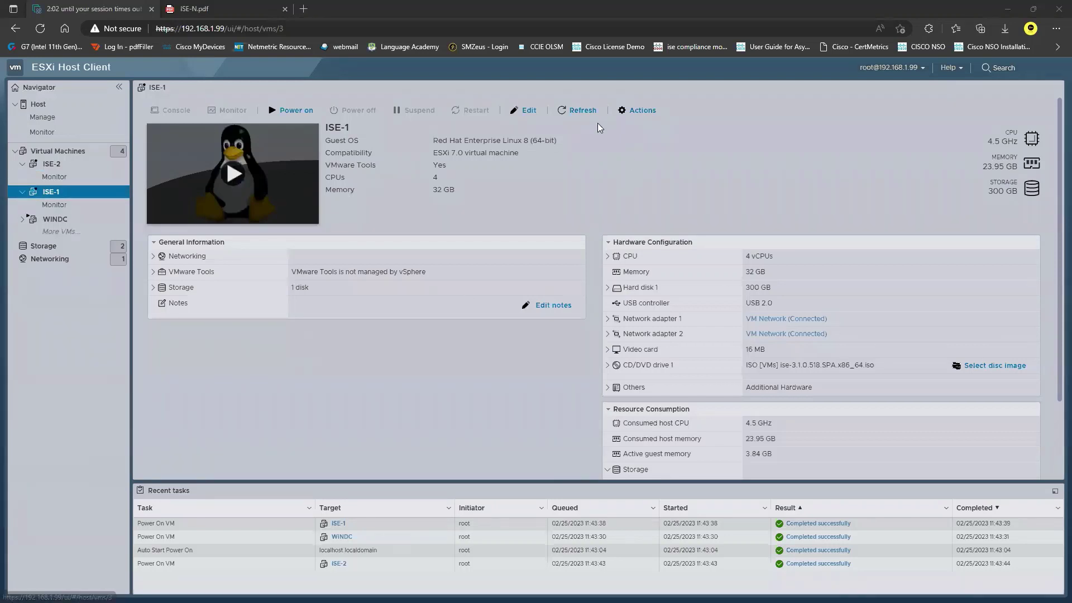
left_click(526, 118)
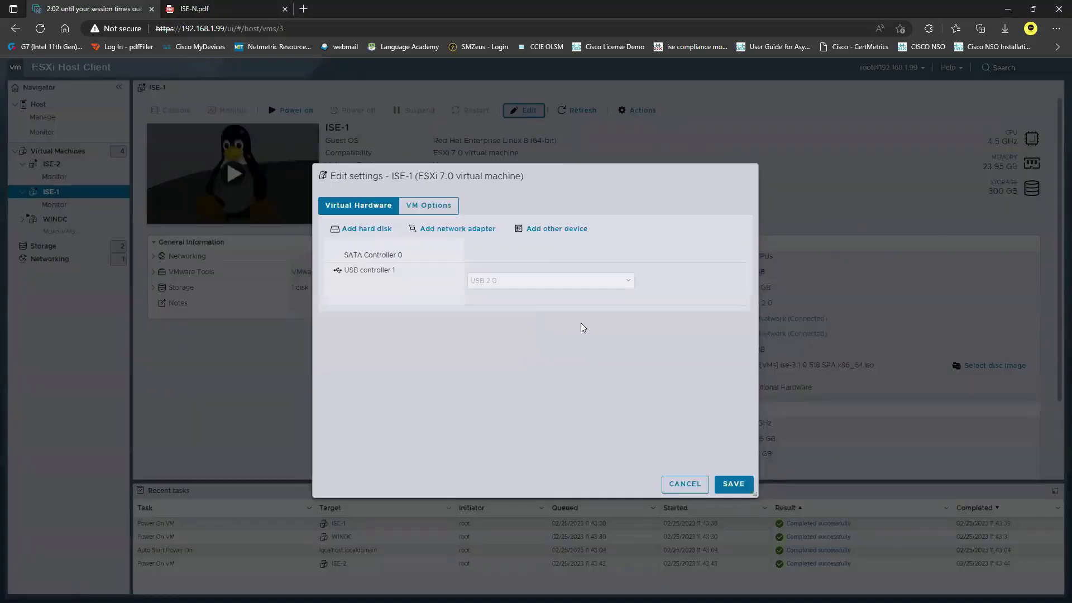
- Set ISE-1 to 12 CPUs, save, and open its console in a new tab
left_click(483, 249)
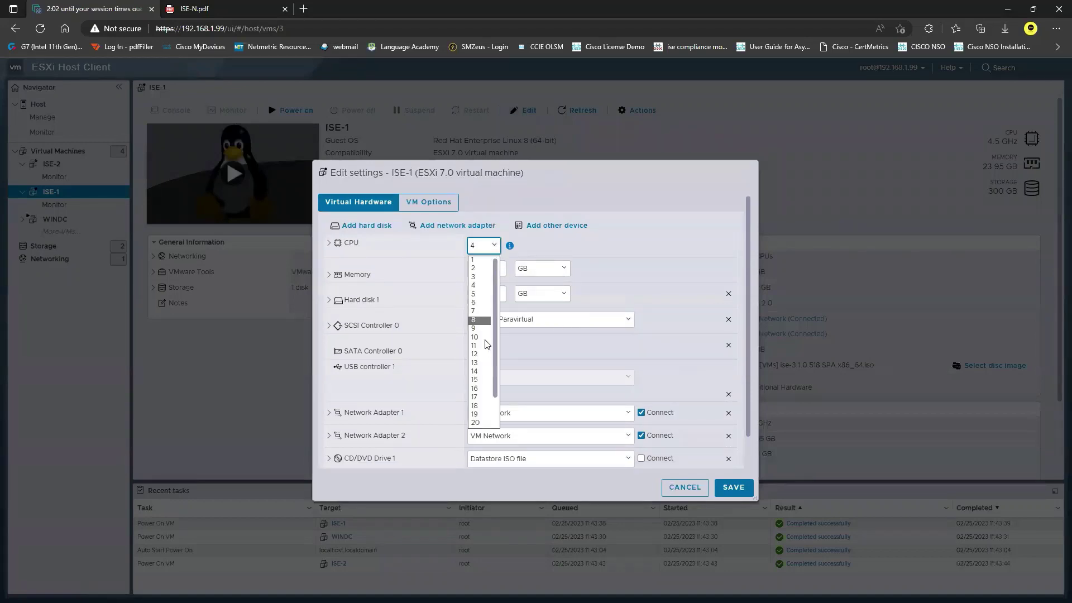
left_click(483, 359)
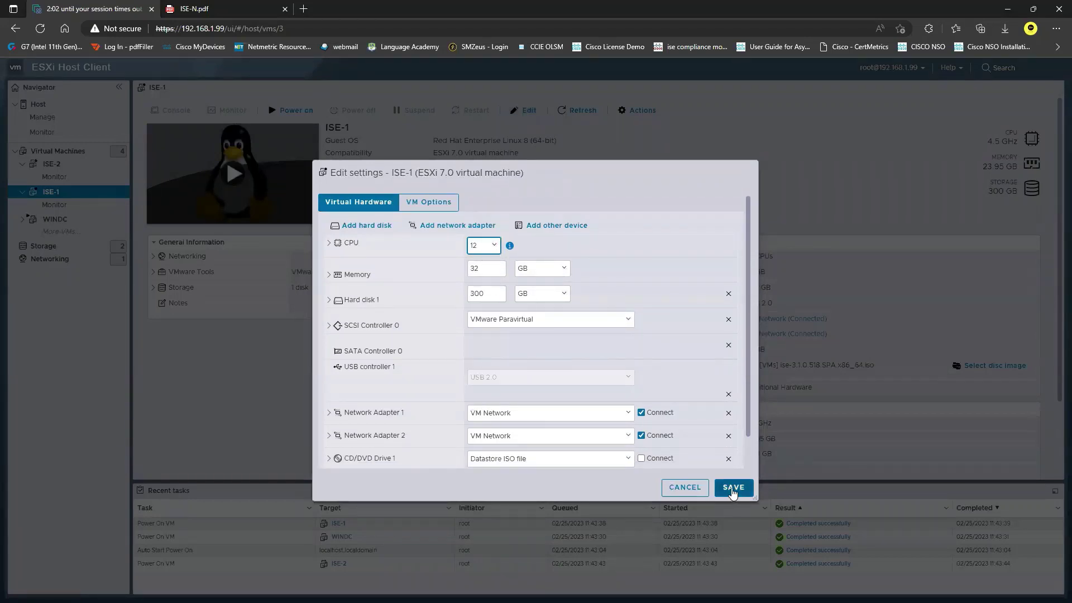
left_click(733, 488)
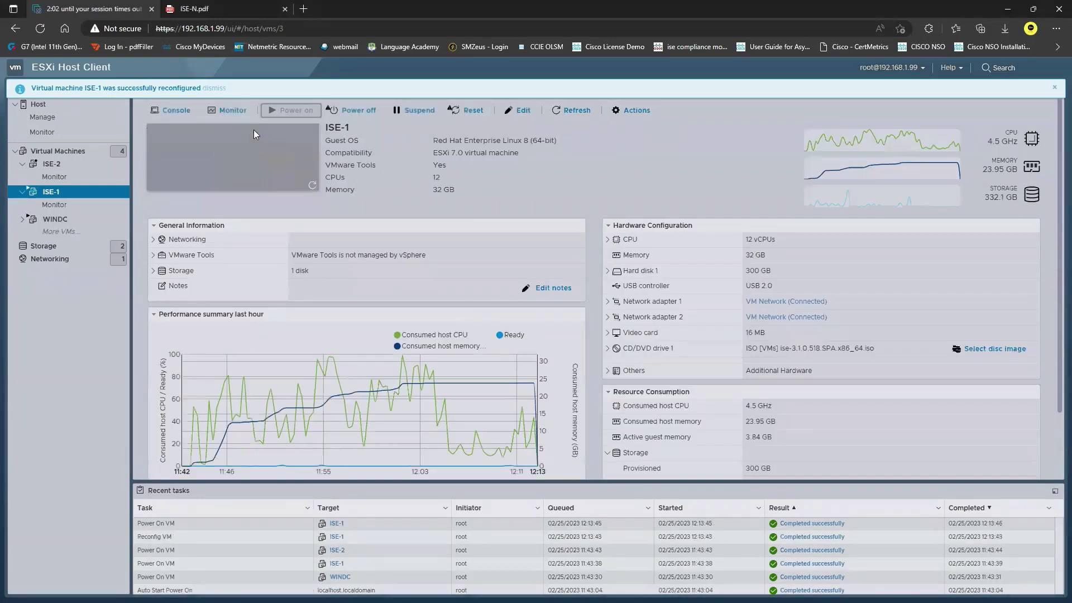
left_click(177, 110)
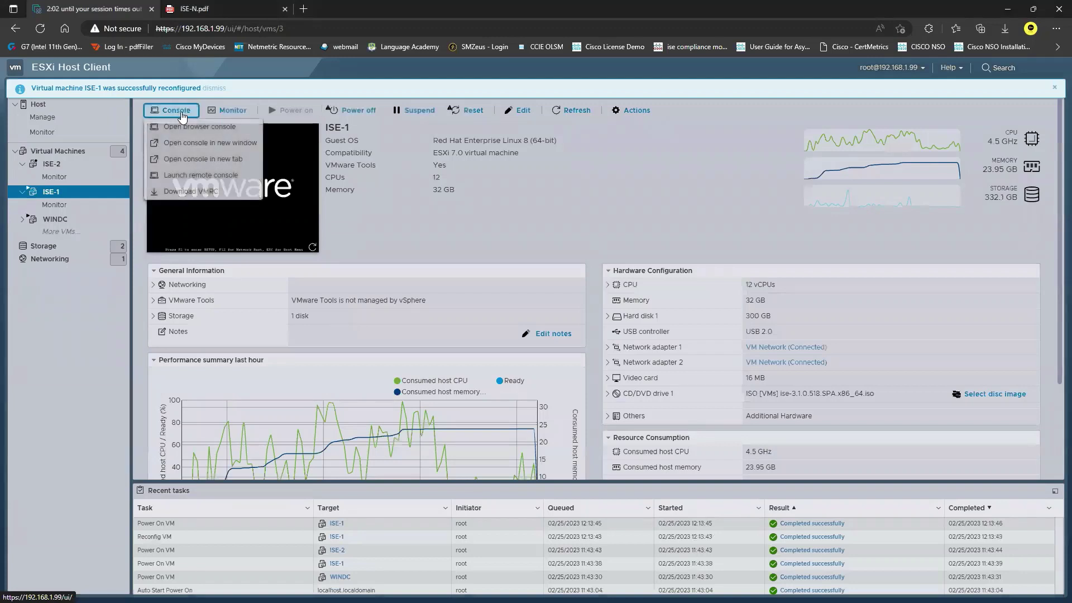
left_click(214, 160)
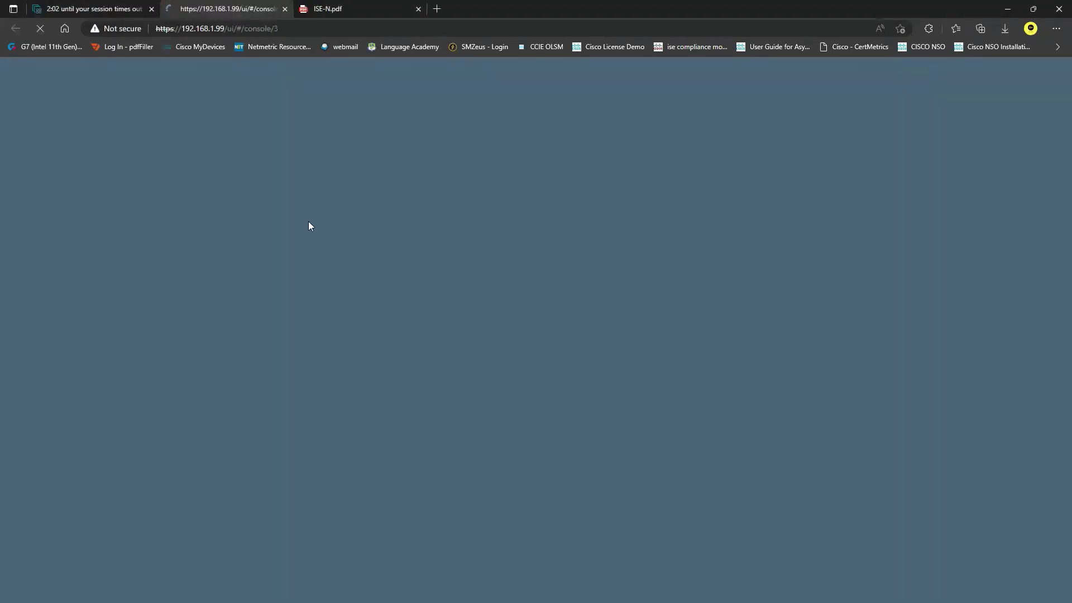